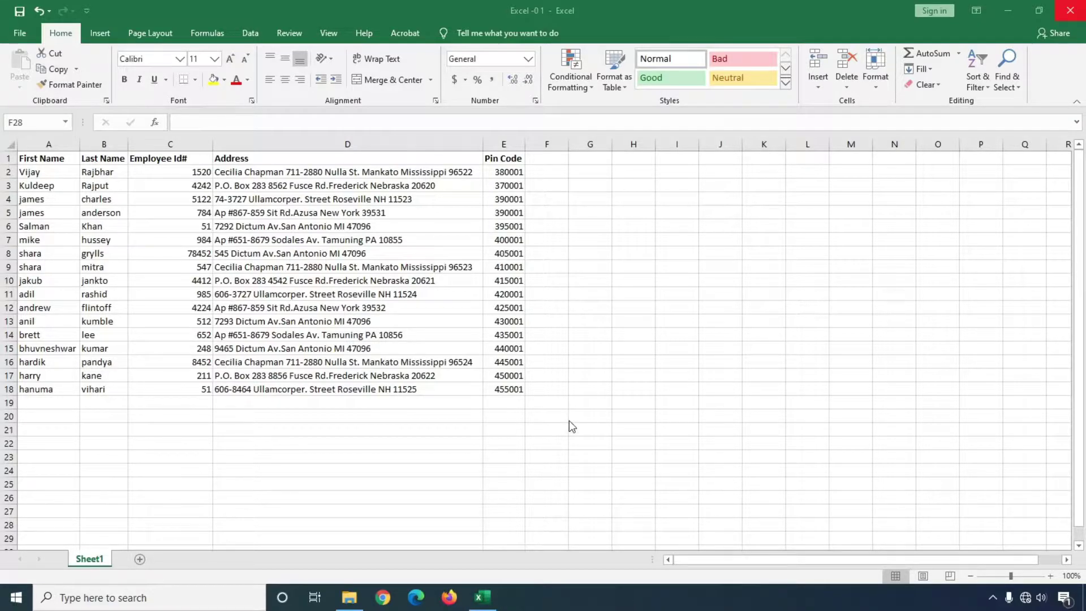
# Step: Examine the employee table's First Name, Last Name, Employee Id#, Address and Pin Code columns
pyautogui.click(46, 159)
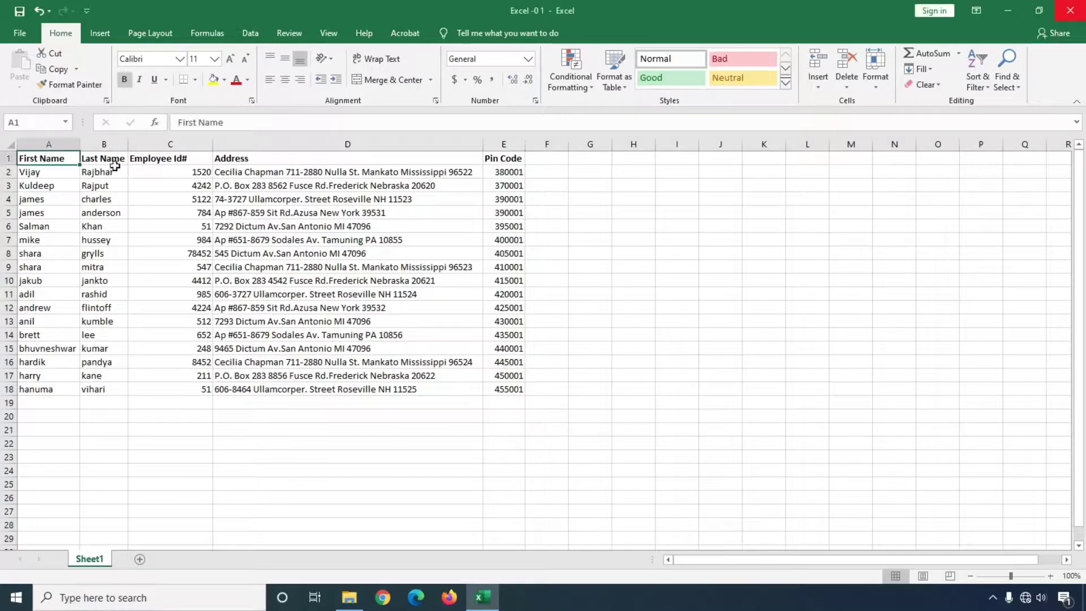
pyautogui.click(108, 145)
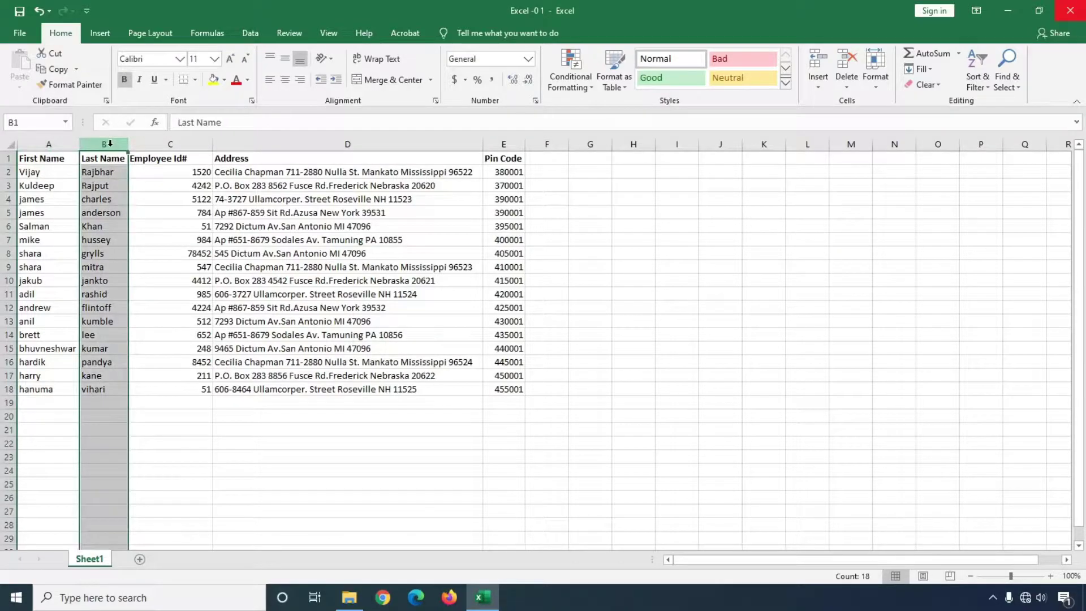
pyautogui.click(166, 145)
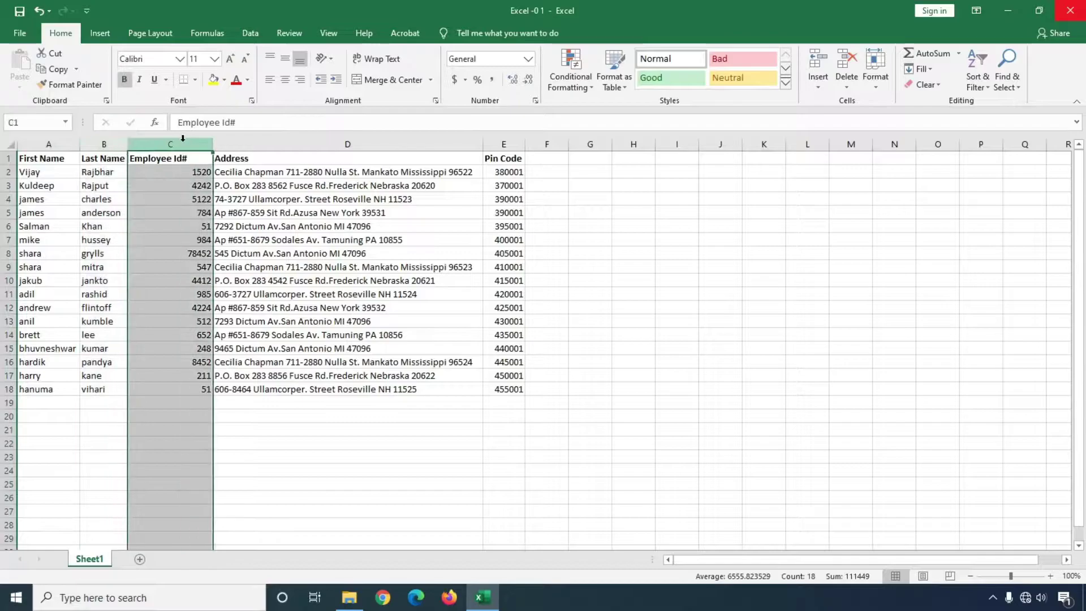
pyautogui.click(262, 146)
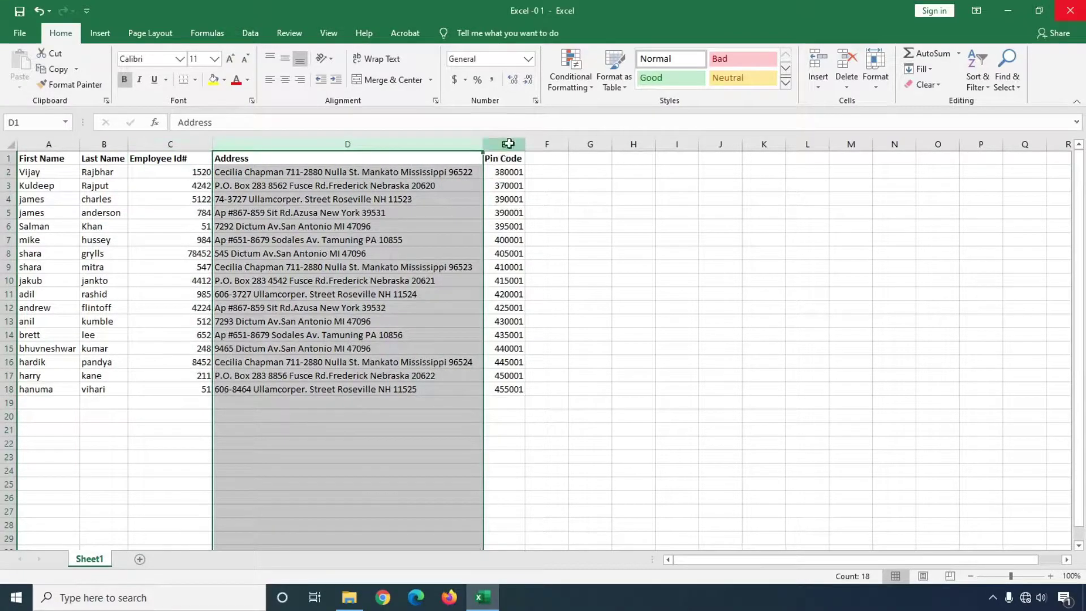
pyautogui.click(503, 146)
pyautogui.click(49, 144)
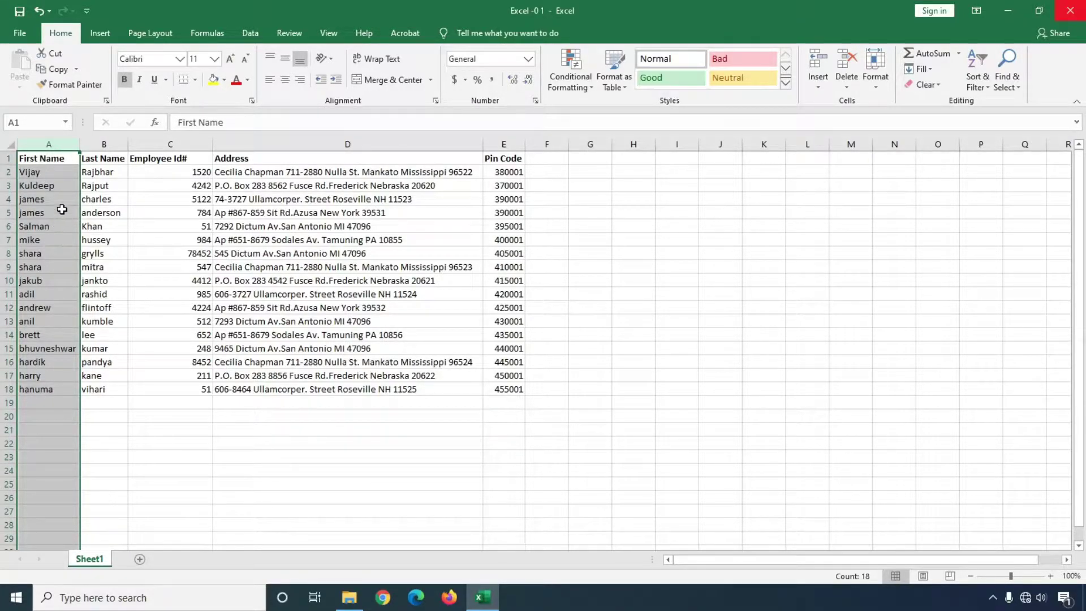
pyautogui.click(46, 198)
pyautogui.click(48, 144)
pyautogui.click(47, 171)
# Step: Sort the table by the First Name column from A to Z, expanding the selection so whole rows move together
pyautogui.click(48, 145)
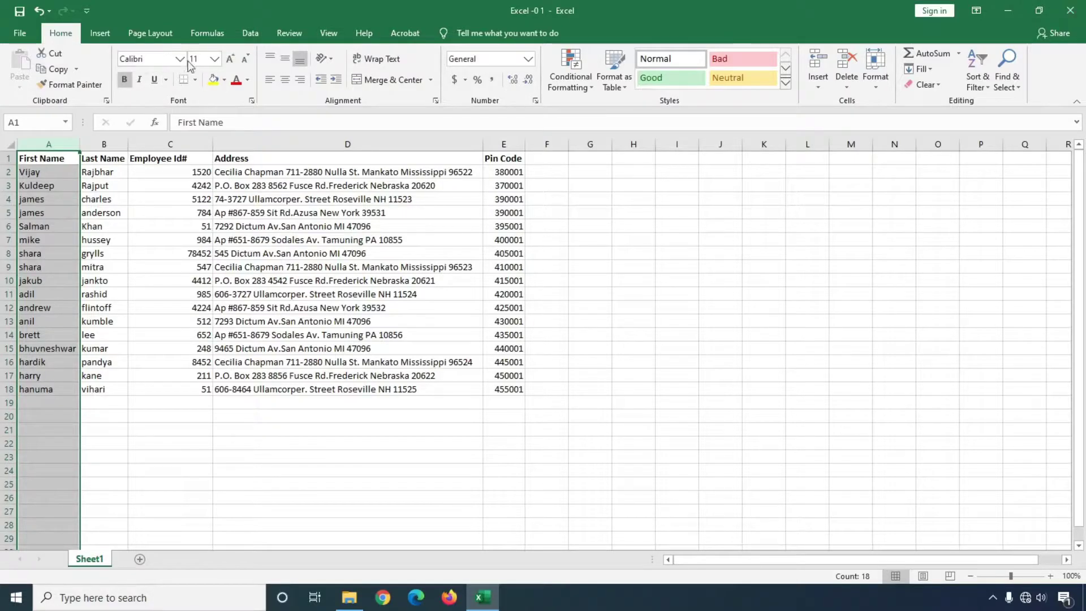
pyautogui.click(250, 37)
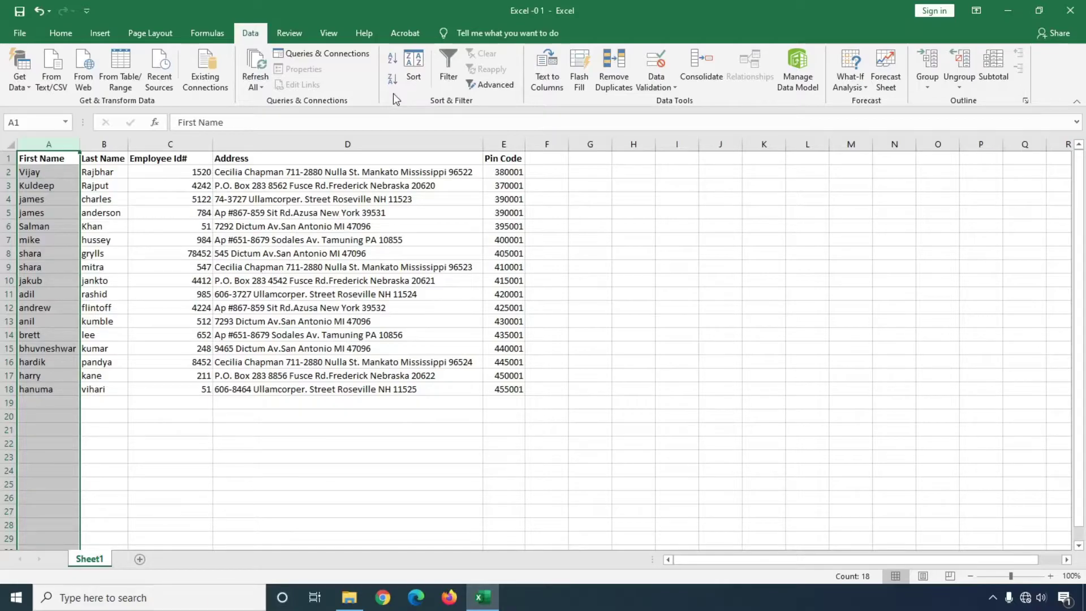
pyautogui.click(392, 60)
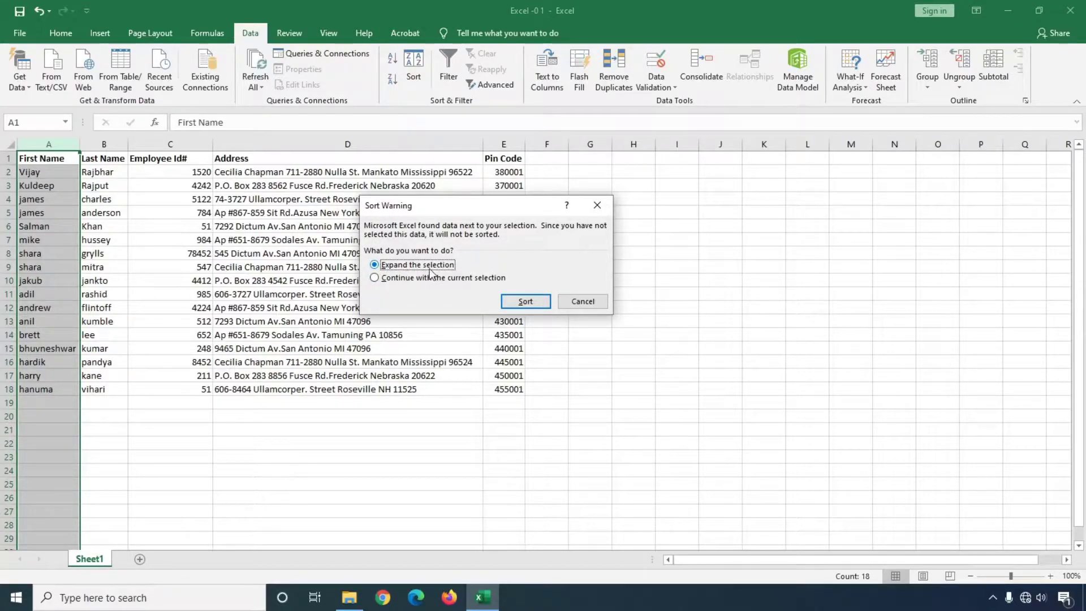
pyautogui.click(531, 302)
pyautogui.click(174, 439)
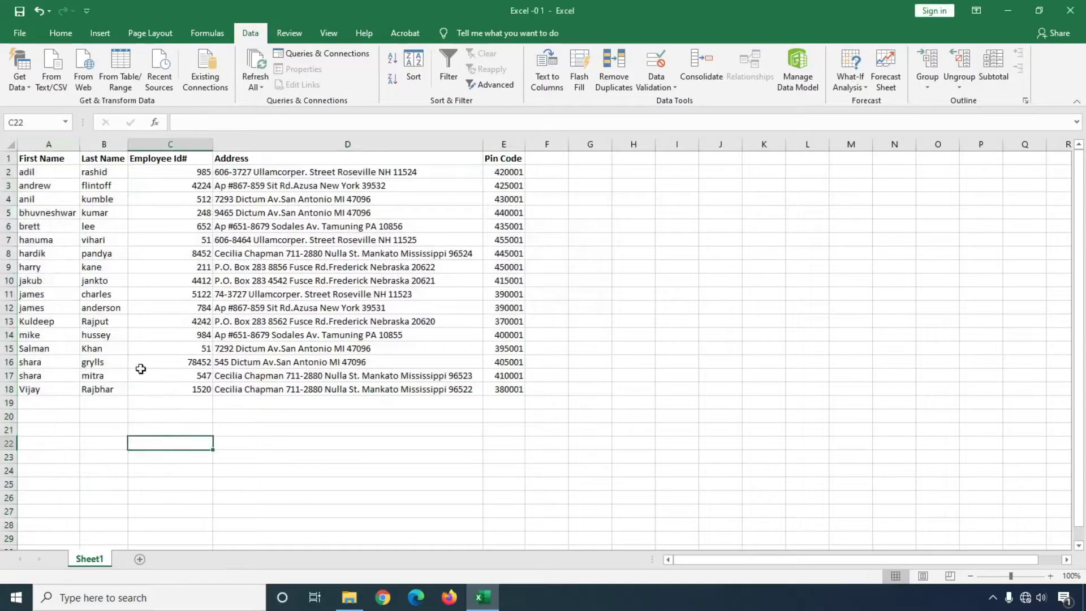
pyautogui.click(44, 172)
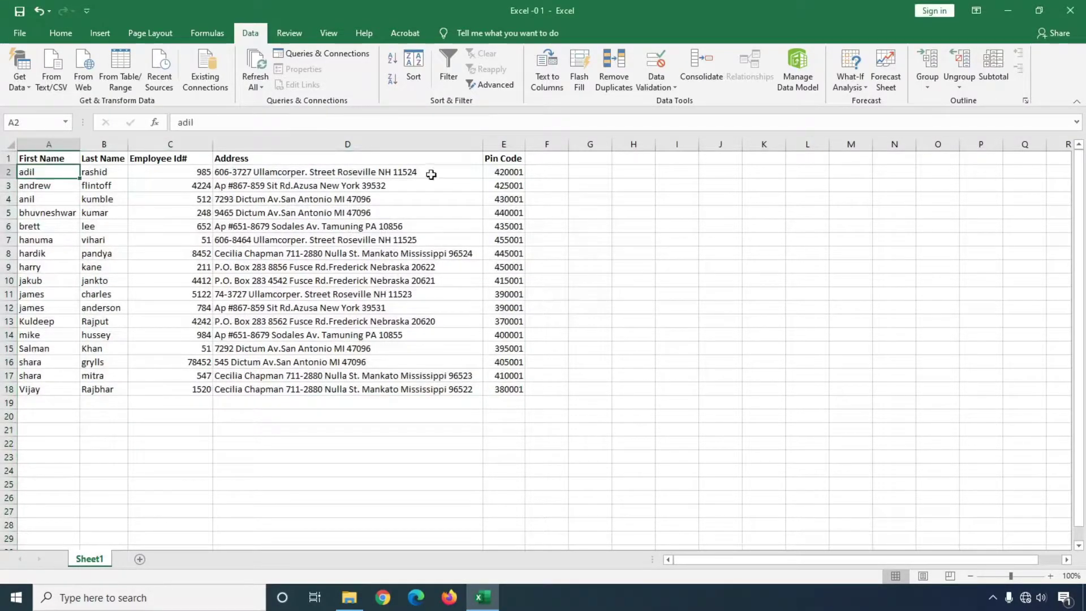
pyautogui.click(37, 203)
pyautogui.moveTo(25, 172); pyautogui.dragTo(499, 388)
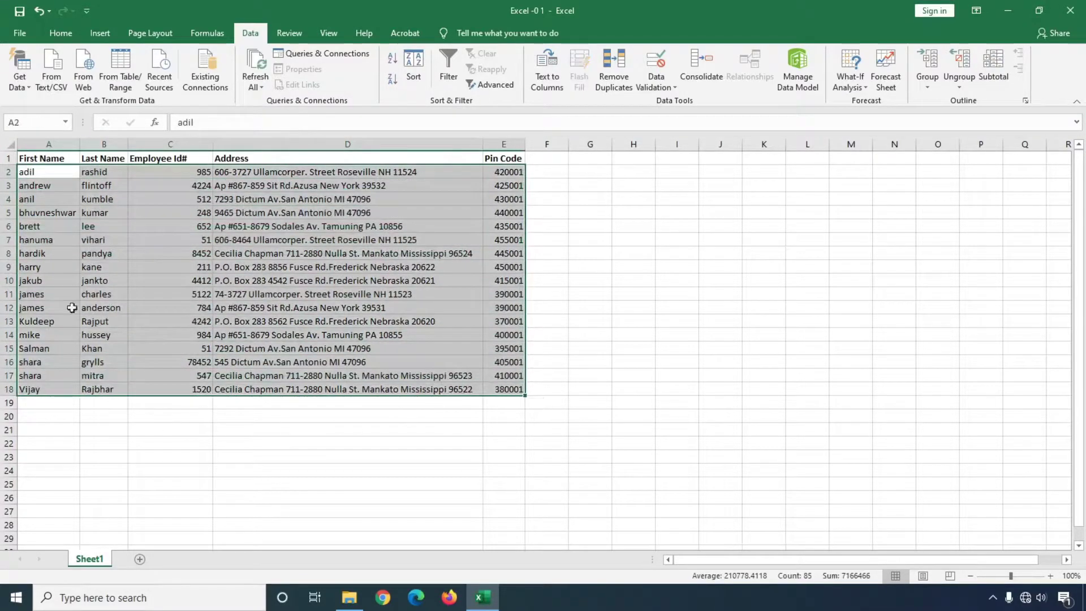
pyautogui.click(48, 402)
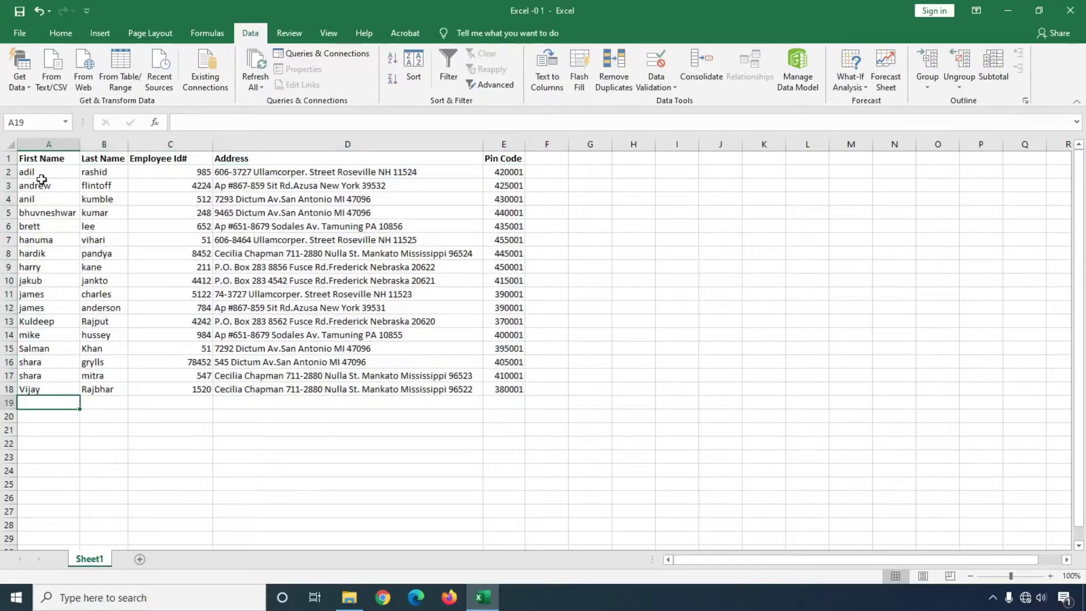
# Step: Sort the table by First Name from Z to A, expanding the selection to the adjacent columns
pyautogui.click(44, 142)
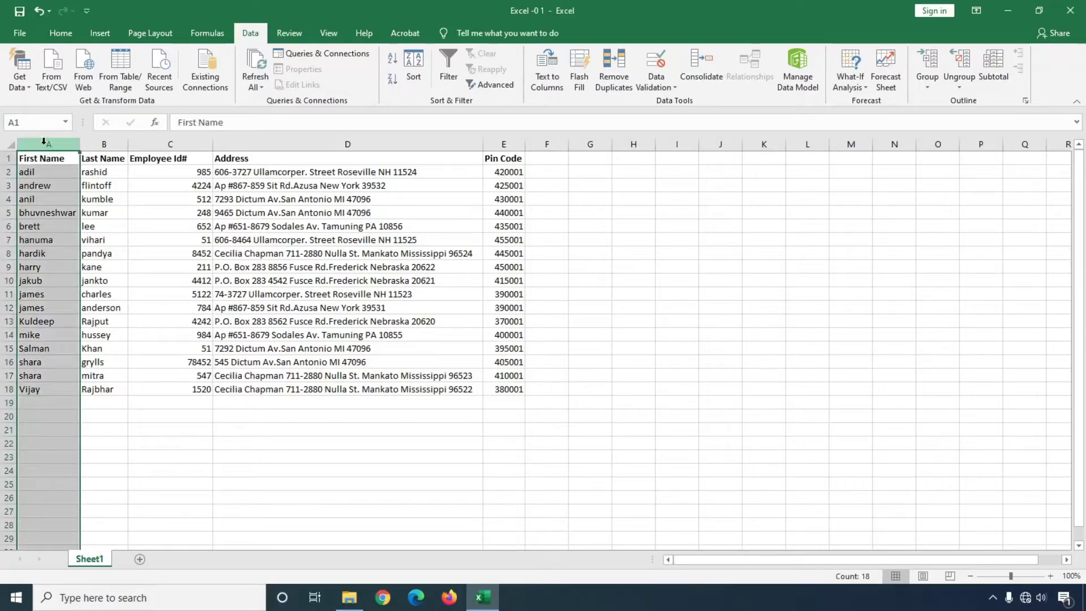
pyautogui.click(389, 82)
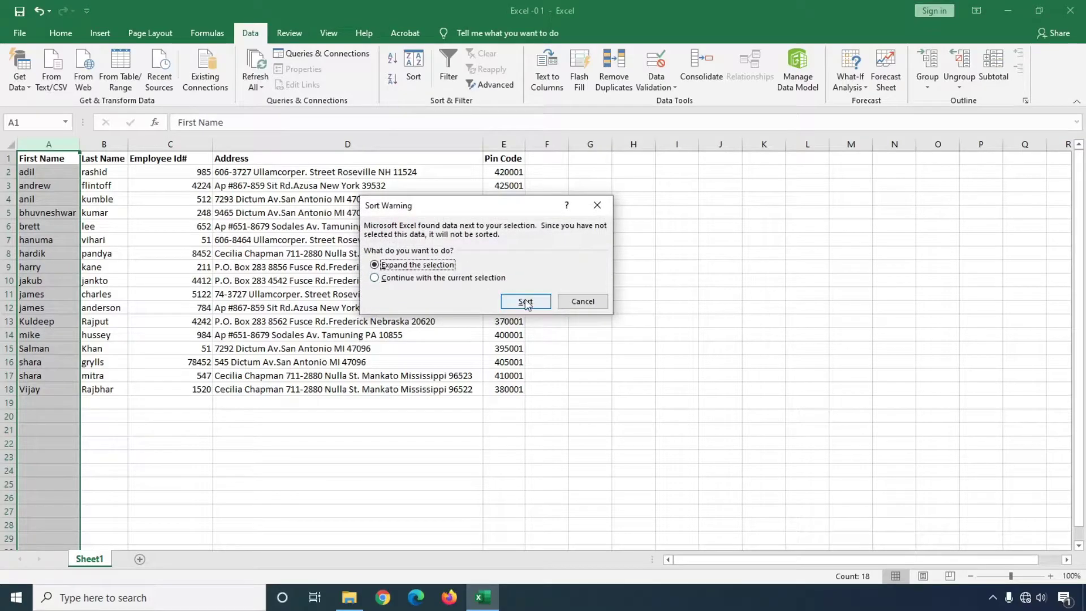
pyautogui.click(525, 303)
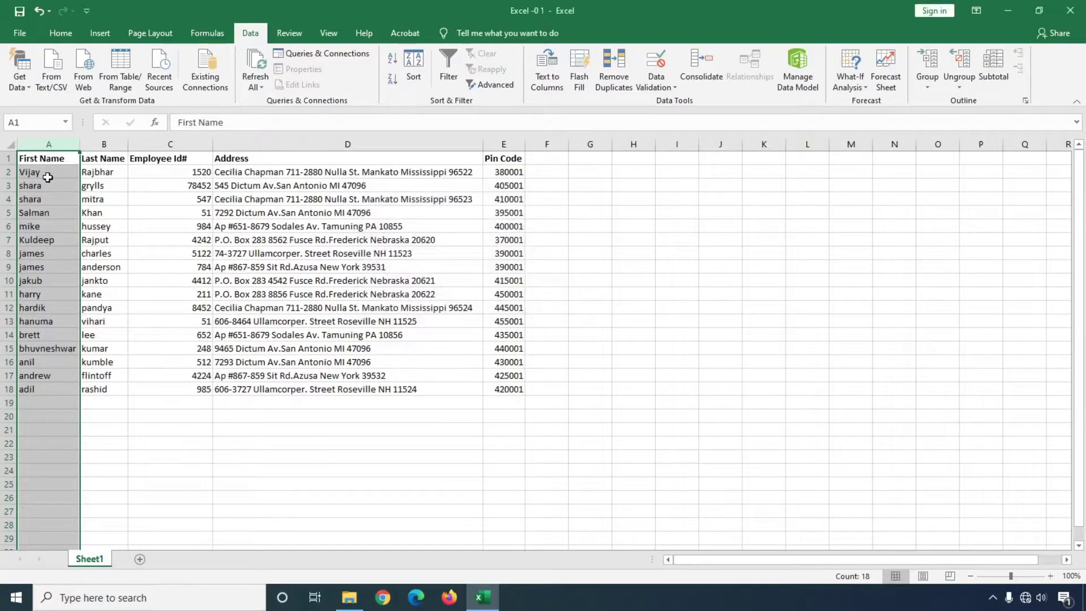
pyautogui.click(43, 176)
pyautogui.click(45, 196)
pyautogui.moveTo(47, 173); pyautogui.dragTo(47, 391)
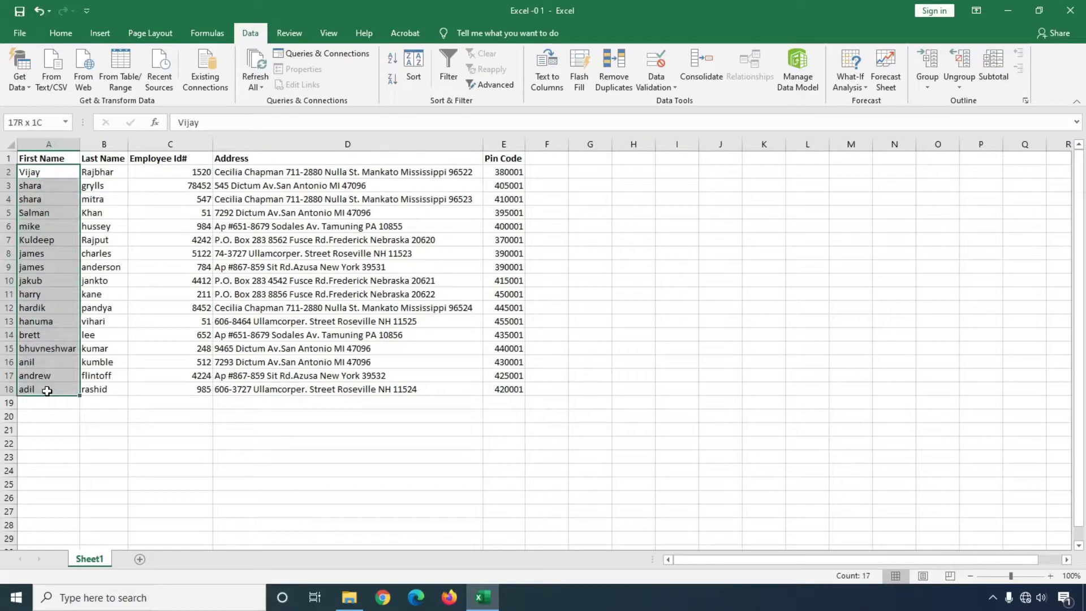
# Step: Start a custom sort from the Employee Id# column with the selection expanded, and choose Employee Id# as the sort-by column
pyautogui.click(172, 239)
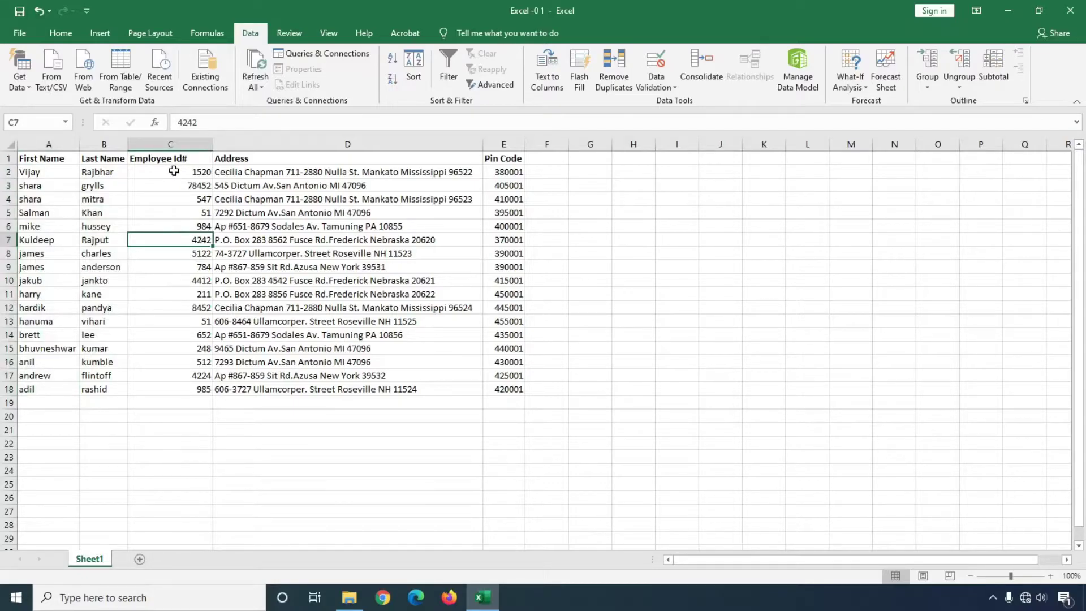
pyautogui.moveTo(173, 170); pyautogui.dragTo(175, 388)
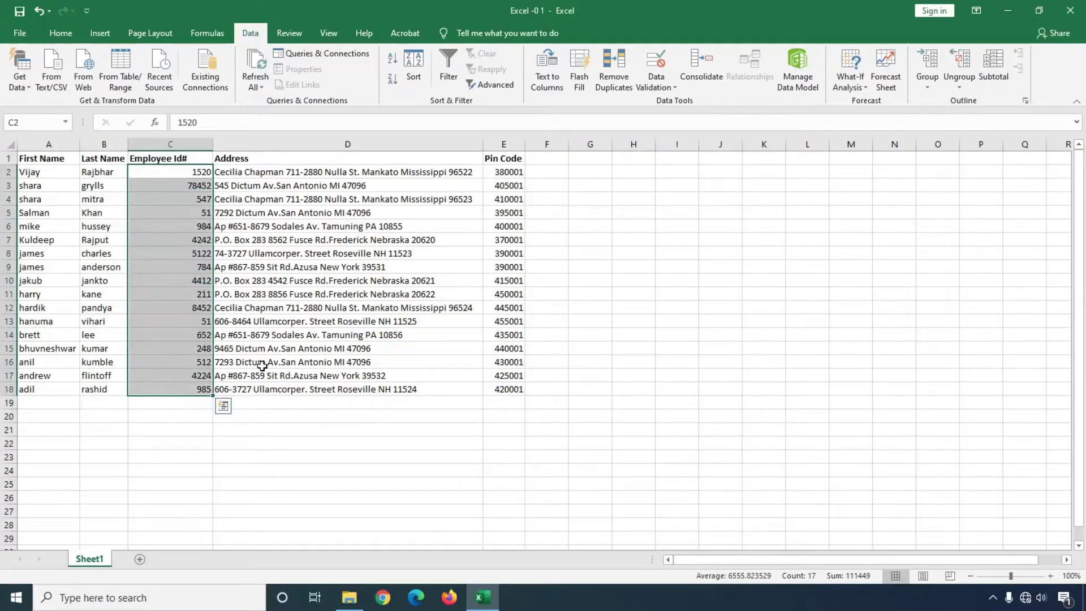
pyautogui.click(181, 176)
pyautogui.click(179, 144)
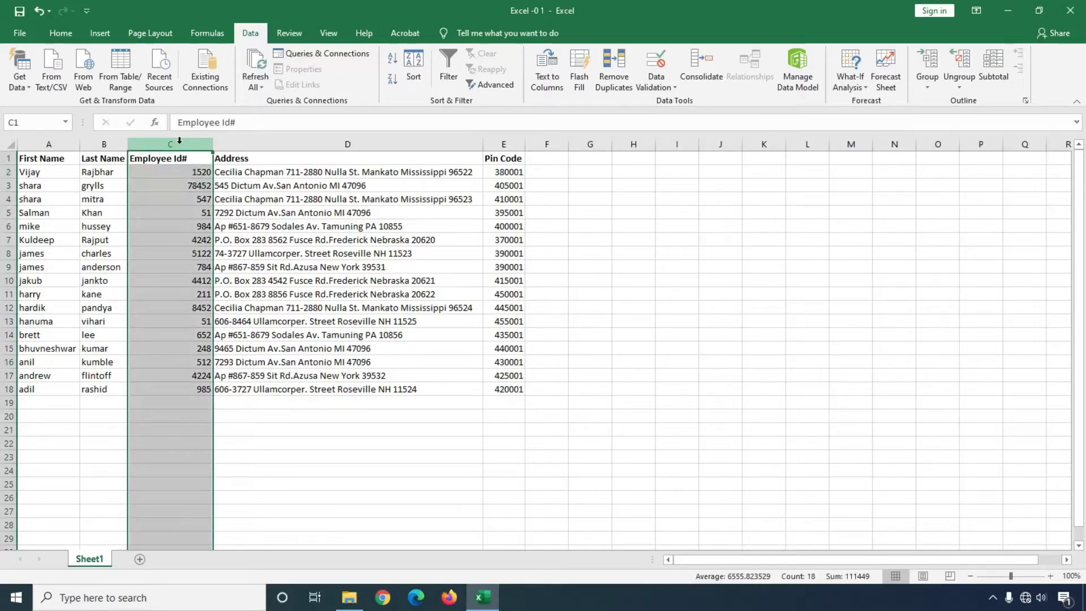
pyautogui.click(414, 66)
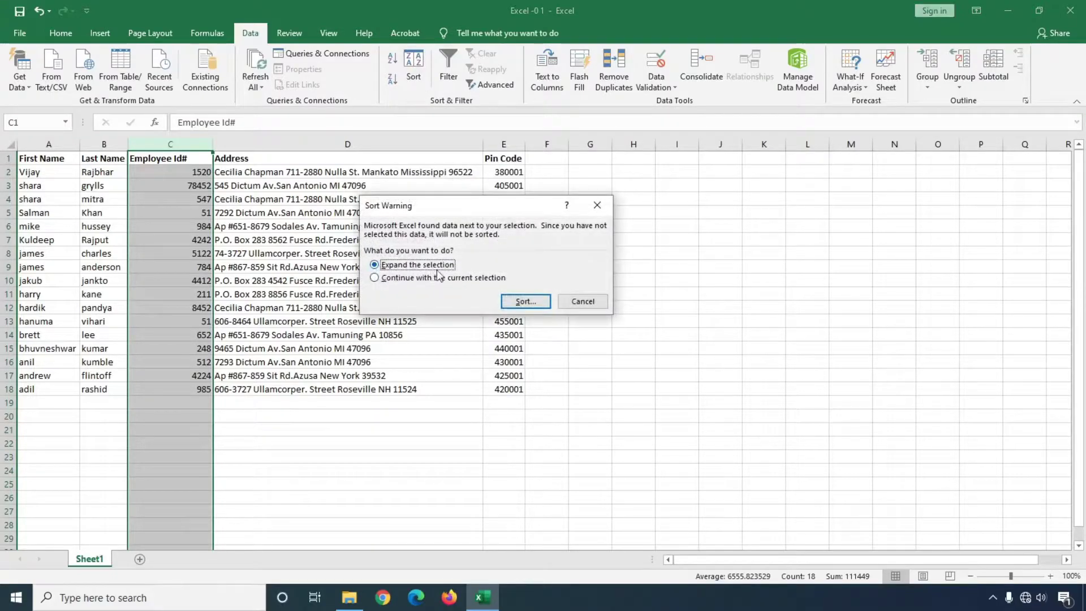
pyautogui.click(526, 301)
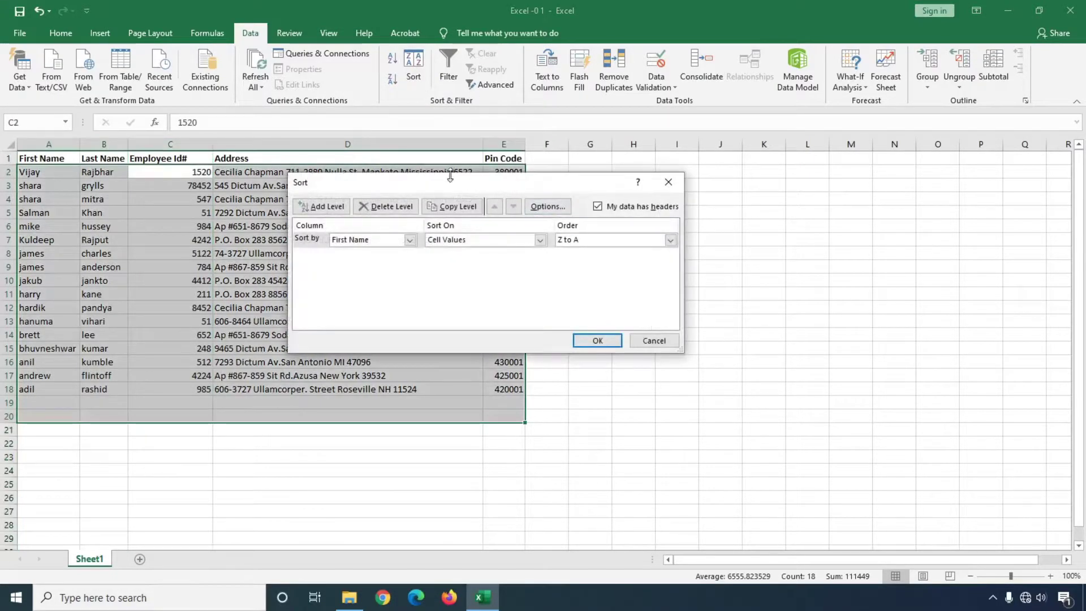
pyautogui.moveTo(427, 182); pyautogui.dragTo(462, 198)
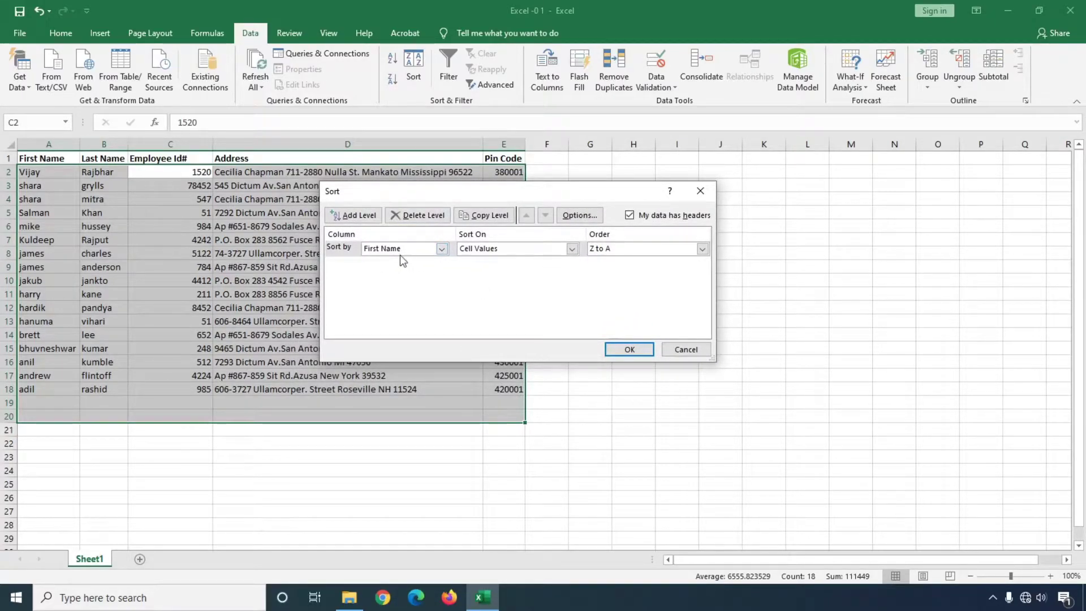
pyautogui.click(442, 249)
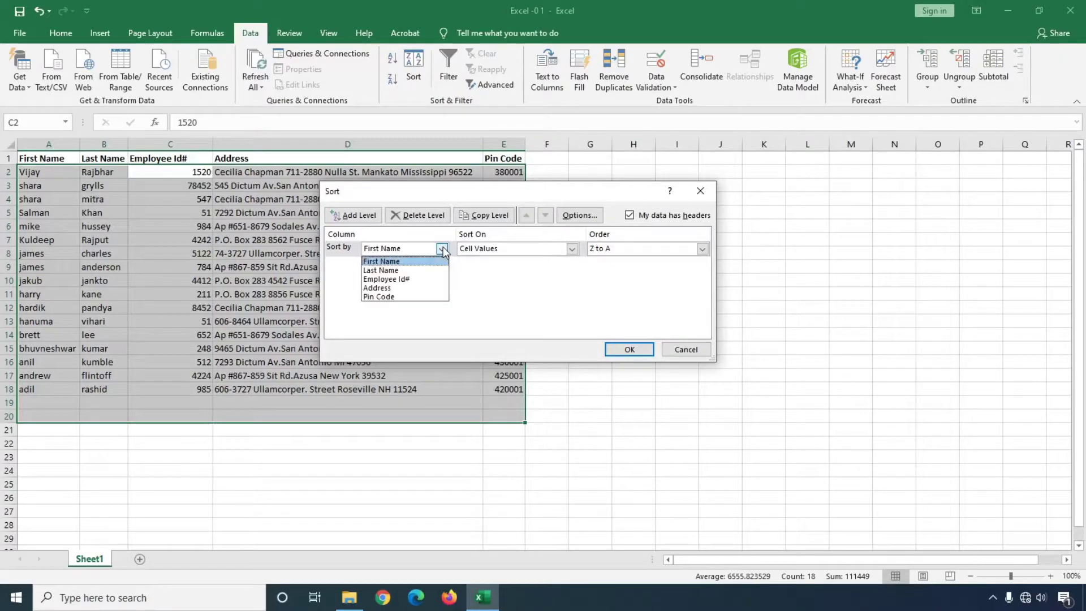
pyautogui.click(388, 281)
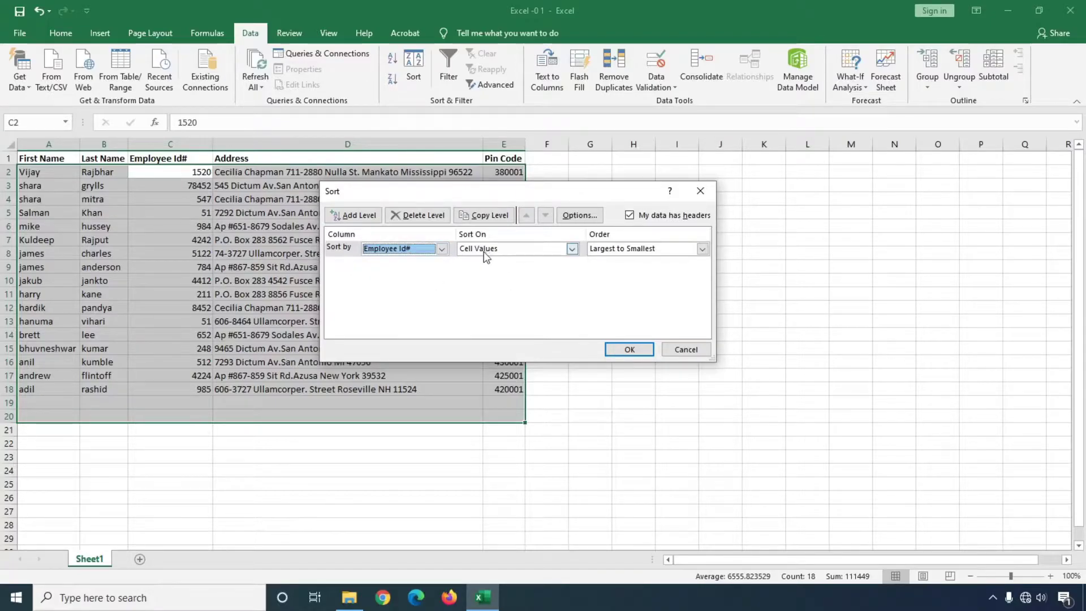
# Step: Keep sorting on Cell Values, set the order to Smallest to Largest, and apply the Employee Id# sort
pyautogui.click(526, 250)
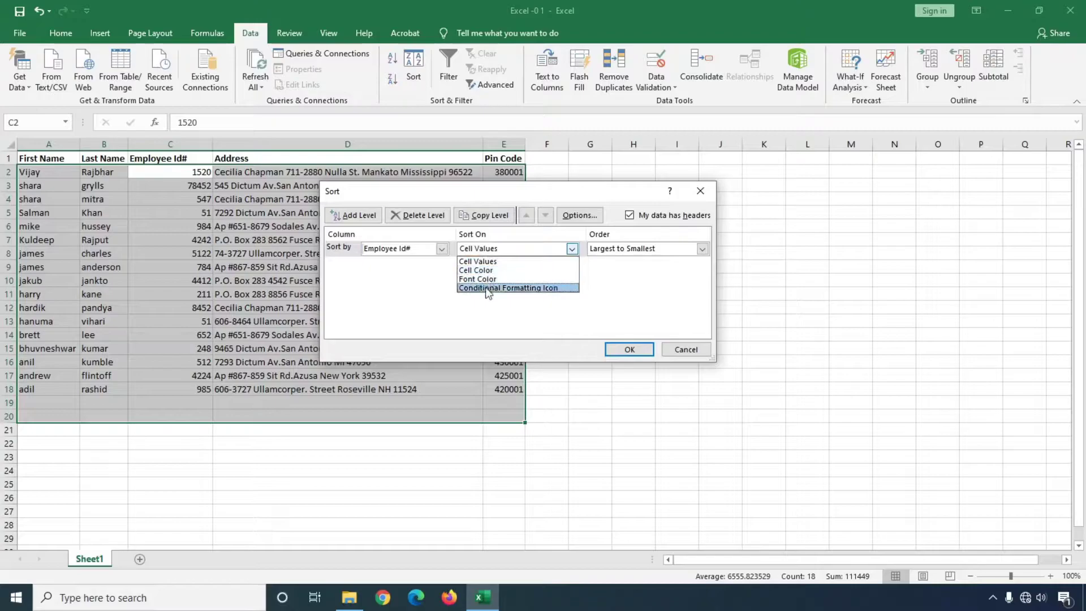
pyautogui.click(497, 250)
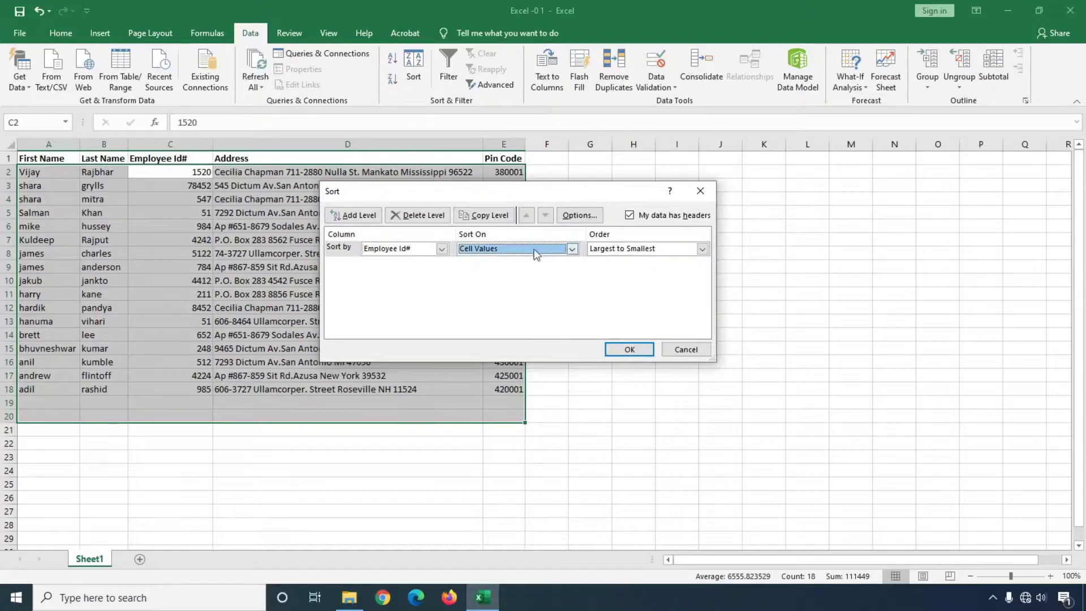
pyautogui.click(647, 252)
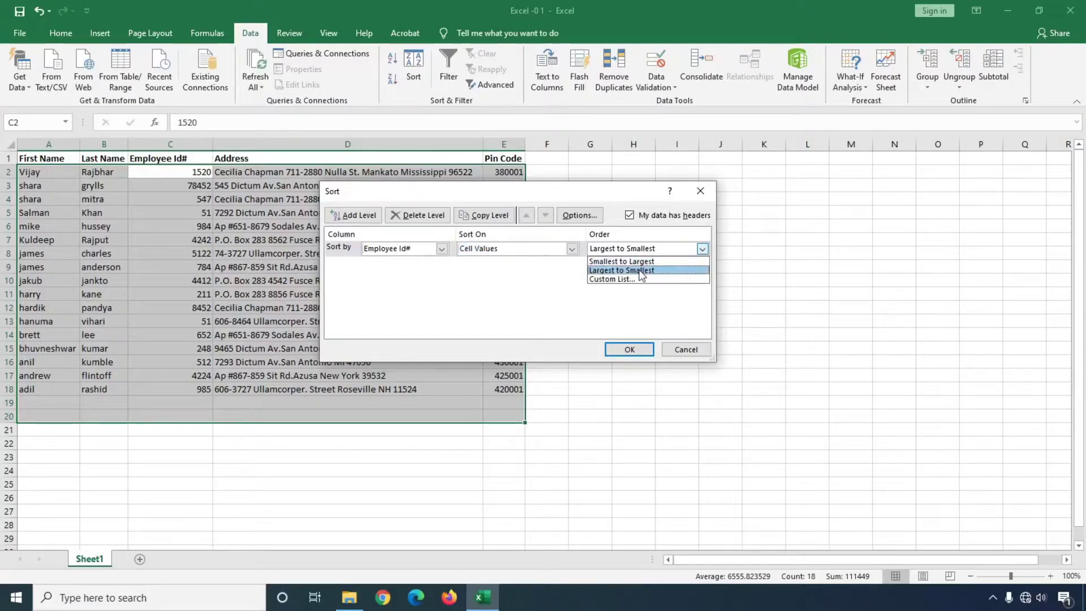
pyautogui.click(606, 262)
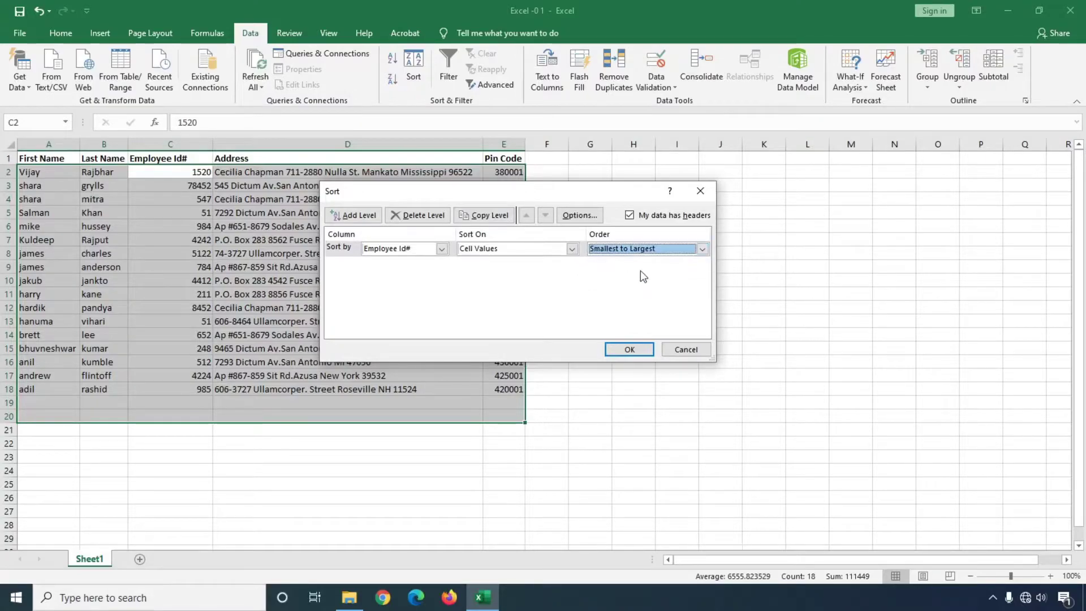
pyautogui.click(625, 350)
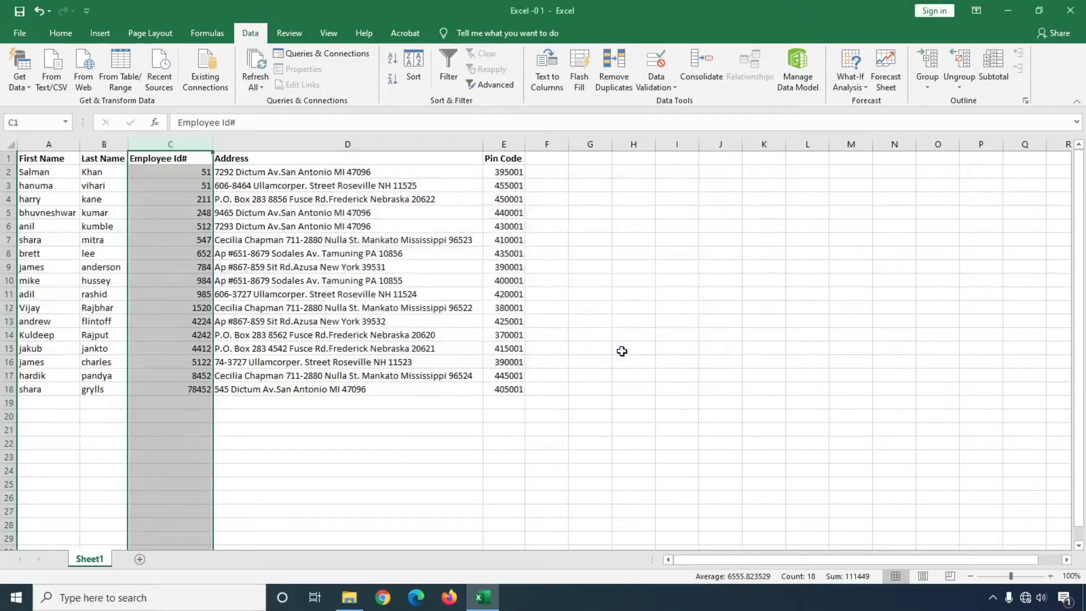
pyautogui.click(250, 307)
pyautogui.moveTo(189, 173); pyautogui.dragTo(194, 393)
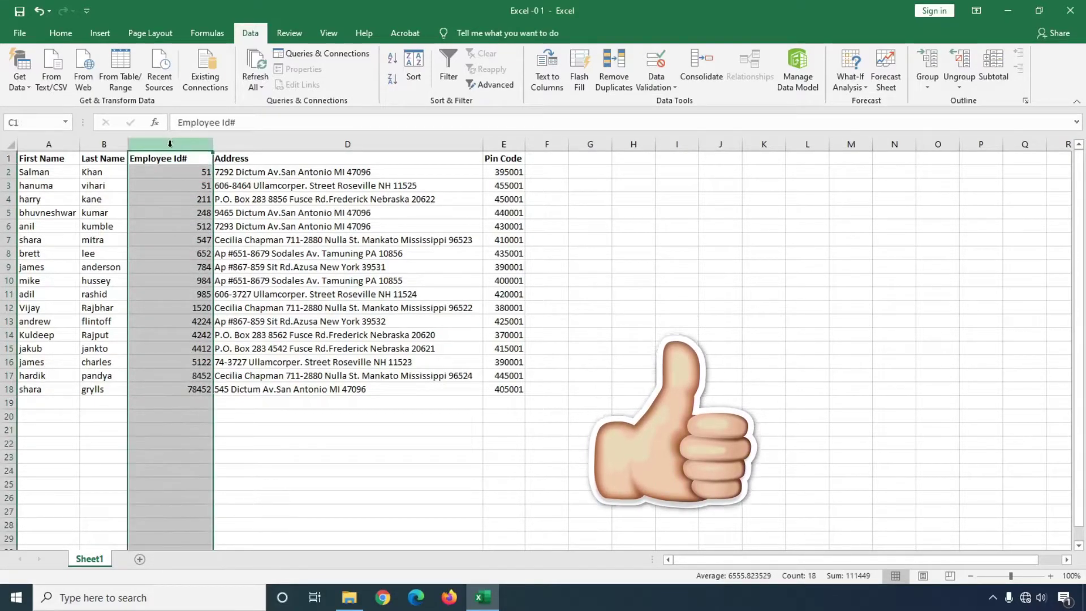
pyautogui.click(187, 173)
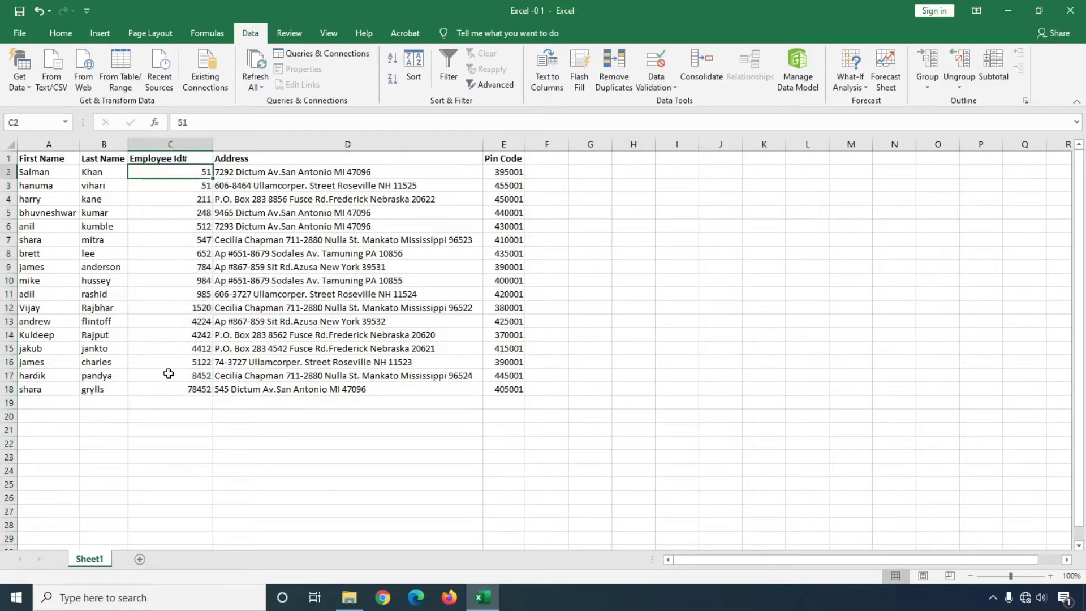
pyautogui.click(174, 390)
# Step: Select the whole table including headers and start a custom sort with First Name as the sort-by column, on Cell Values from A to Z
pyautogui.moveTo(34, 160); pyautogui.dragTo(485, 391)
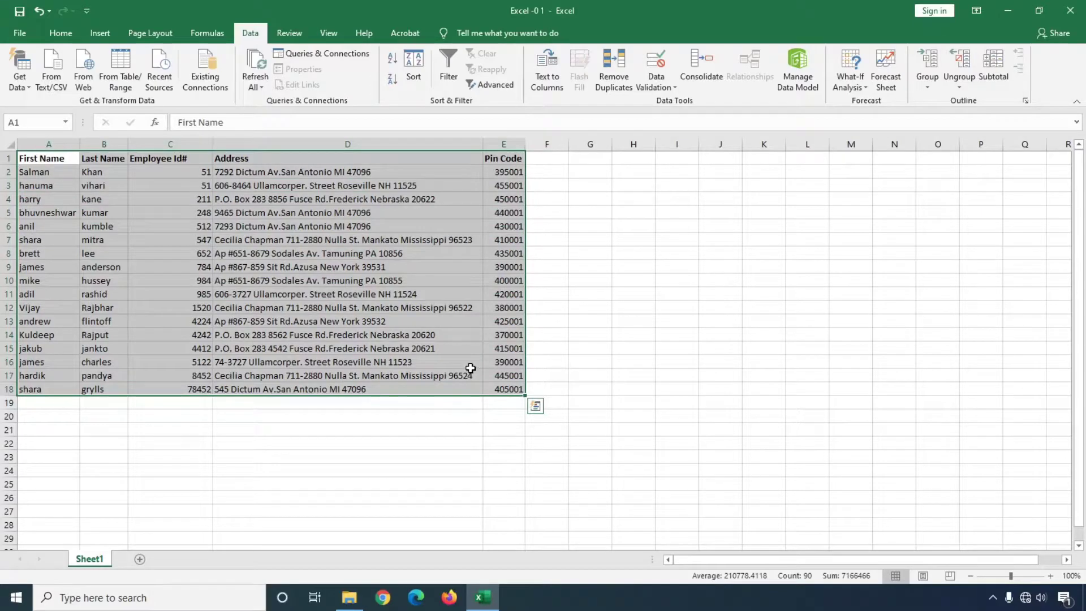
pyautogui.click(270, 429)
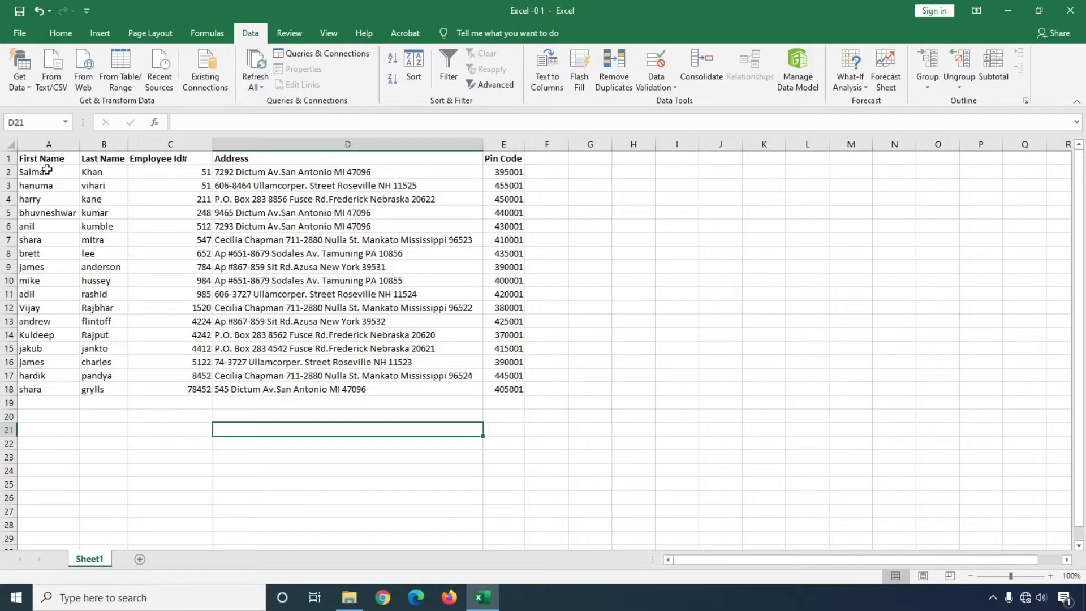
pyautogui.moveTo(24, 159); pyautogui.dragTo(491, 390)
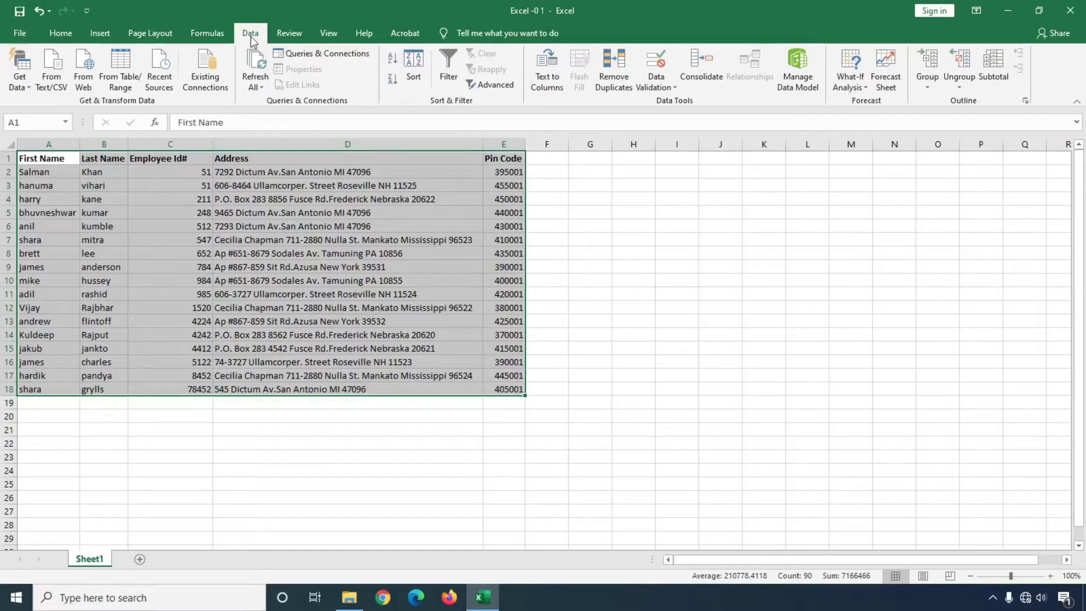
pyautogui.click(419, 62)
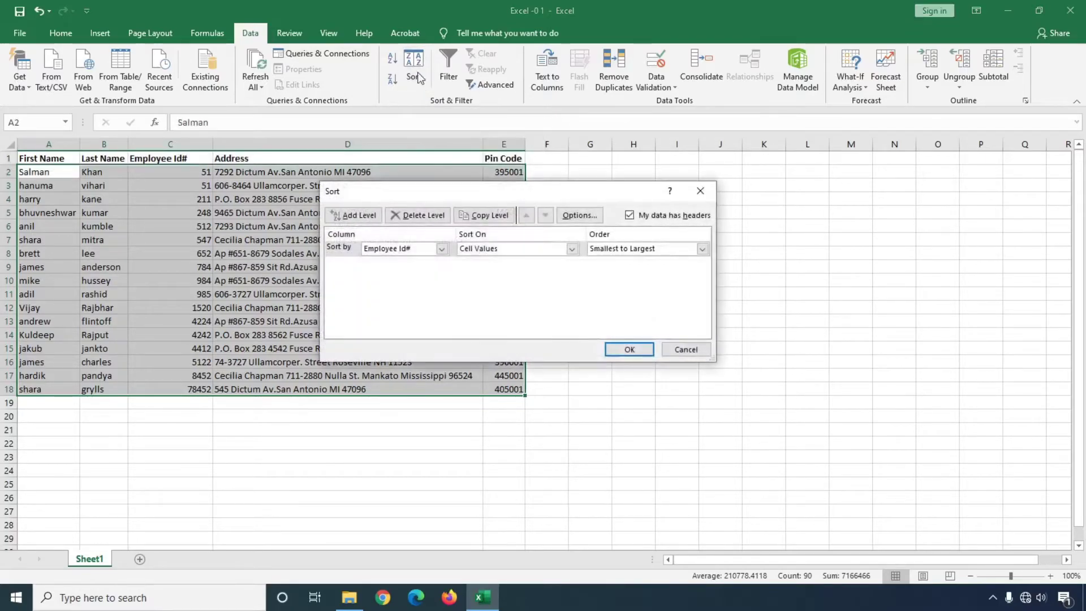
pyautogui.moveTo(460, 196); pyautogui.dragTo(333, 226)
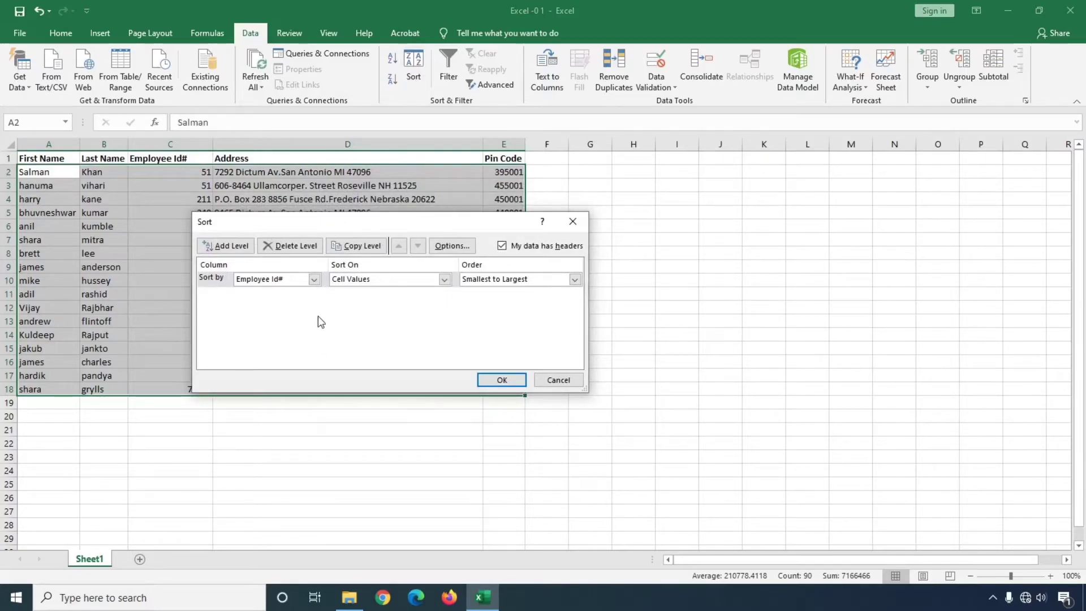
pyautogui.click(314, 282)
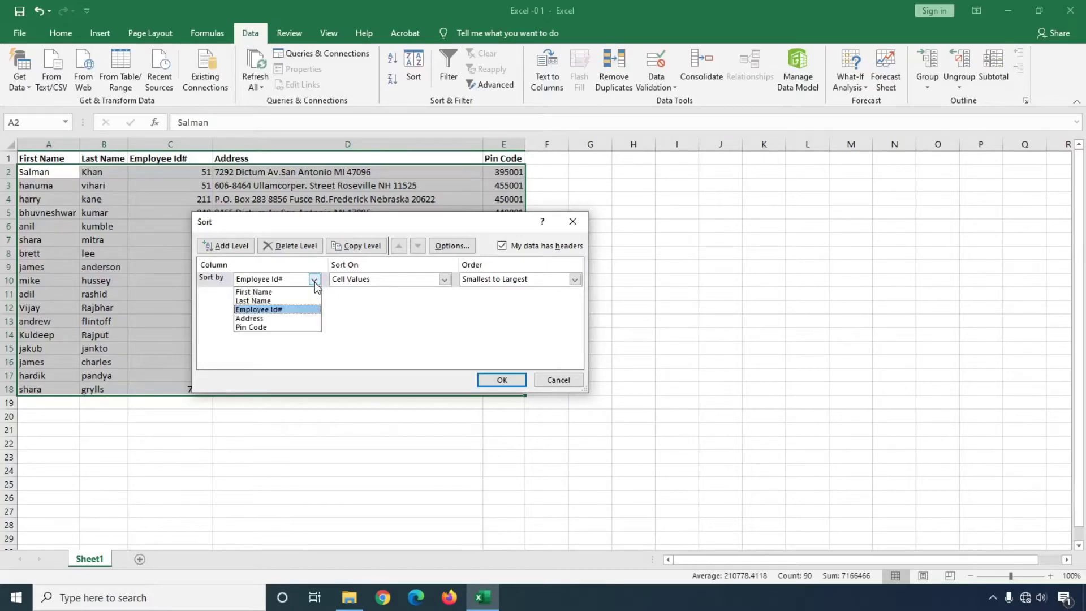
pyautogui.click(272, 303)
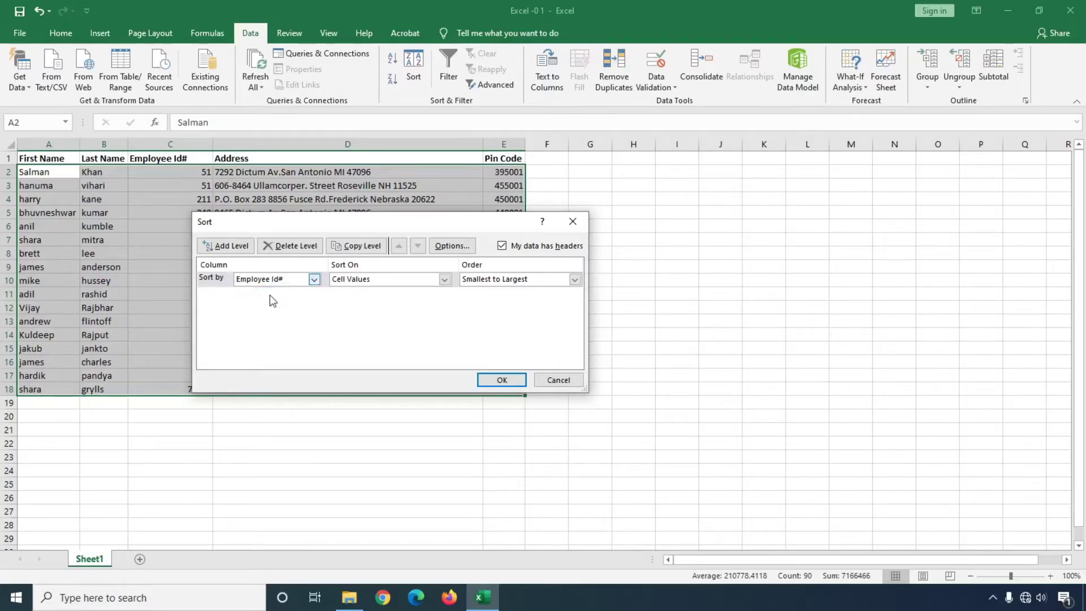
pyautogui.click(444, 280)
pyautogui.click(446, 281)
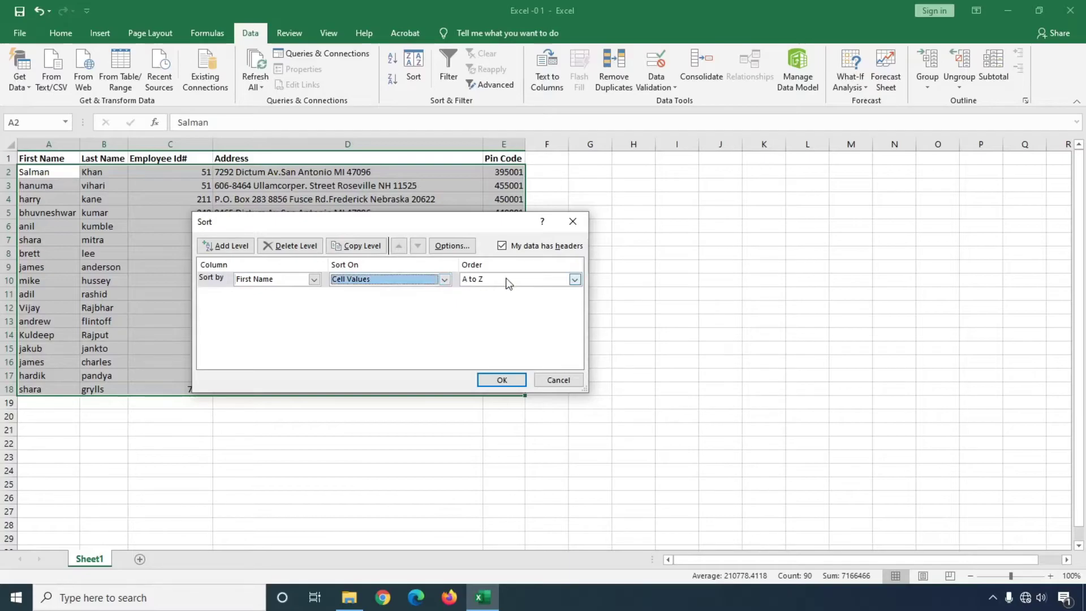
# Step: Add a second sort level by Last Name, on Cell Values from A to Z
pyautogui.click(231, 247)
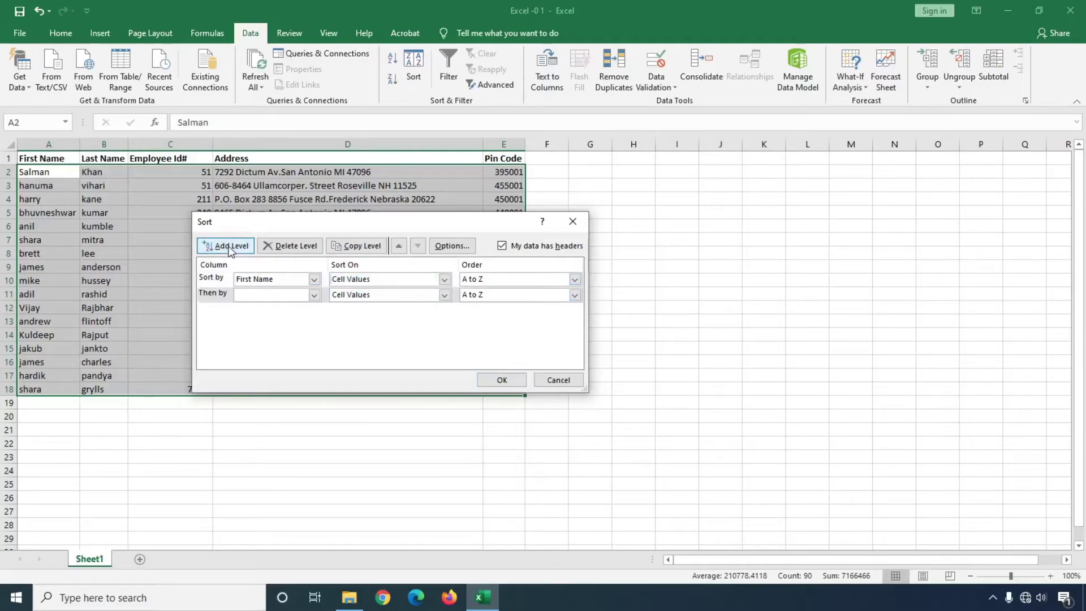
pyautogui.click(314, 296)
pyautogui.click(255, 316)
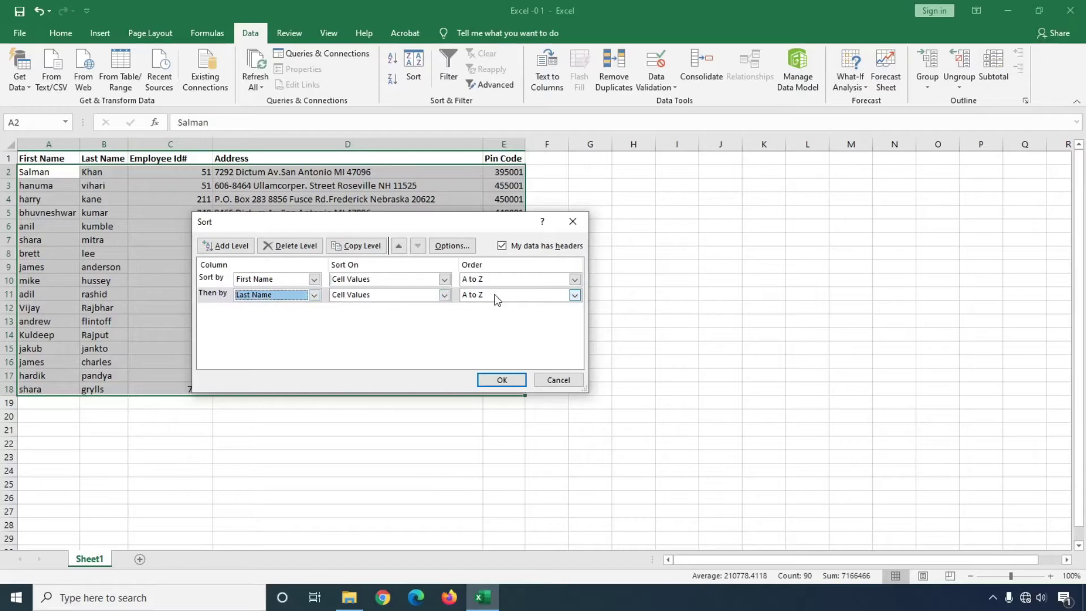
# Step: Add a third sort level by Employee Id# ordered Largest to Smallest, and apply the multi-level sort
pyautogui.click(221, 248)
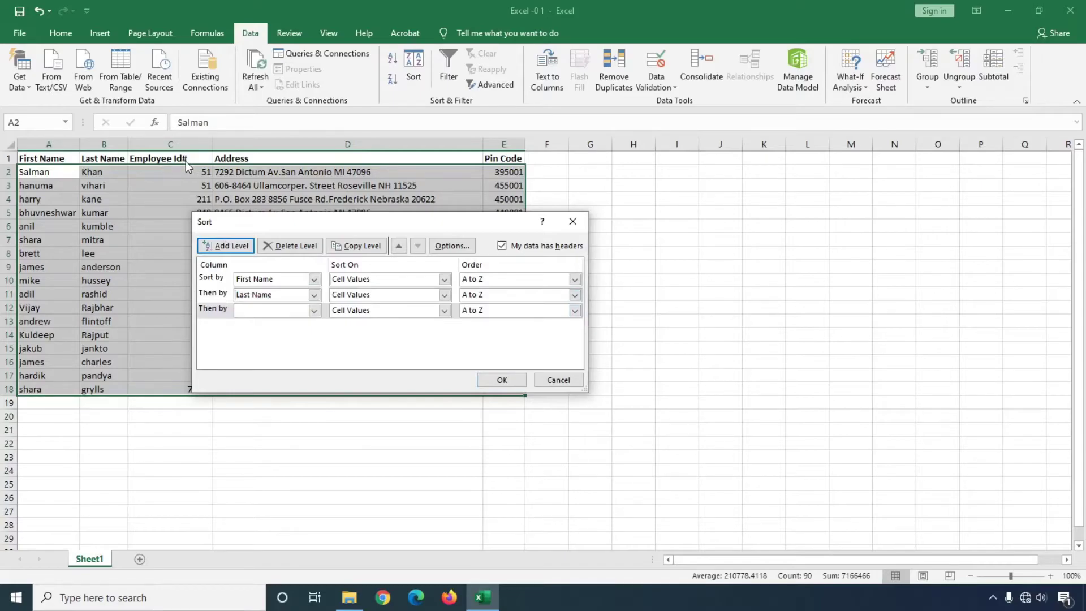
pyautogui.click(314, 310)
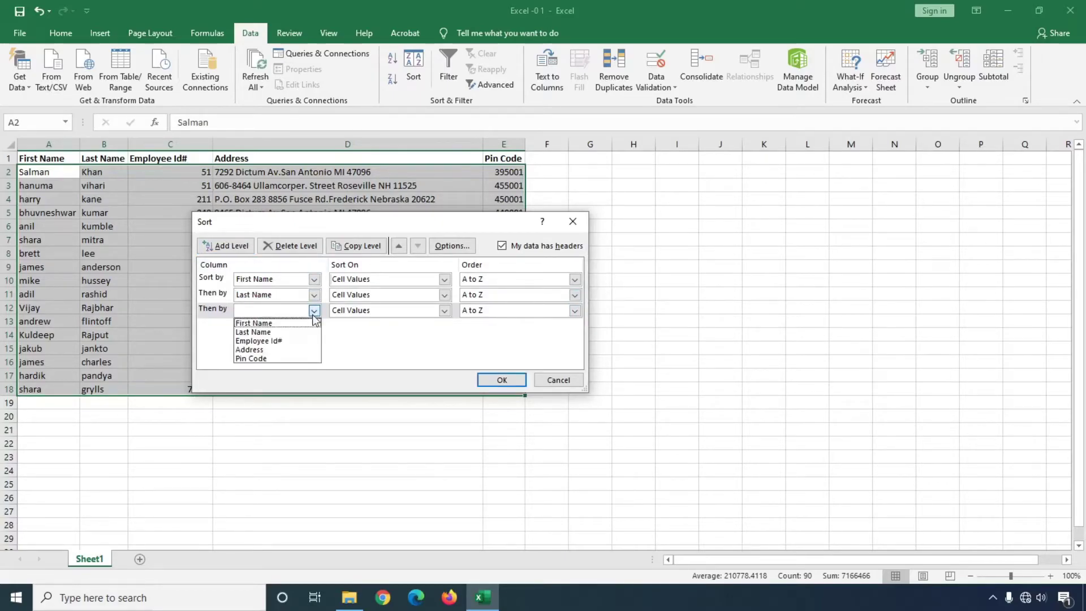
pyautogui.click(270, 338)
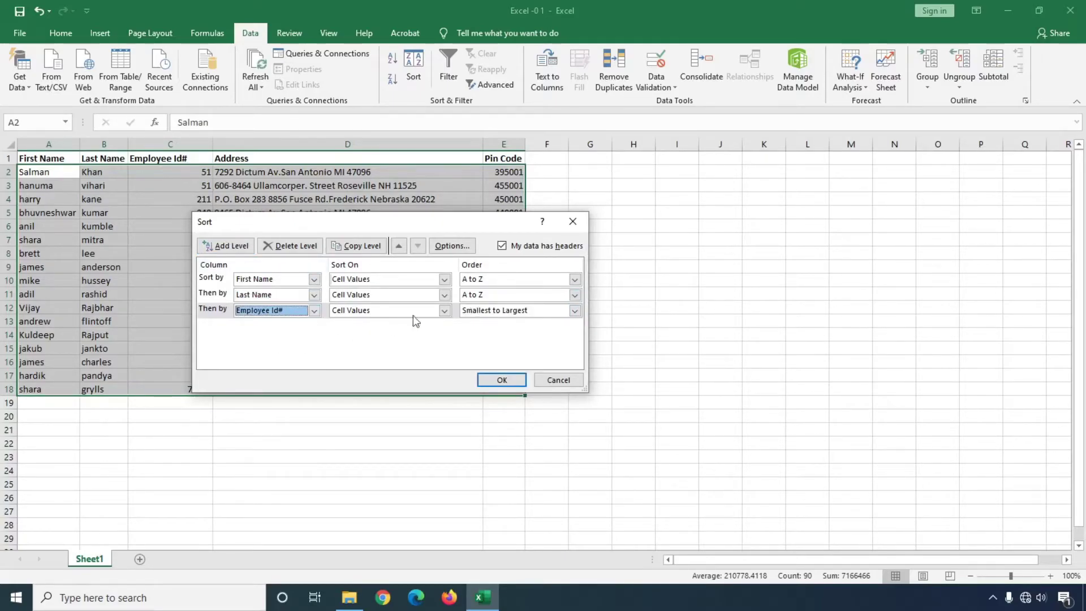
pyautogui.click(488, 310)
pyautogui.click(488, 332)
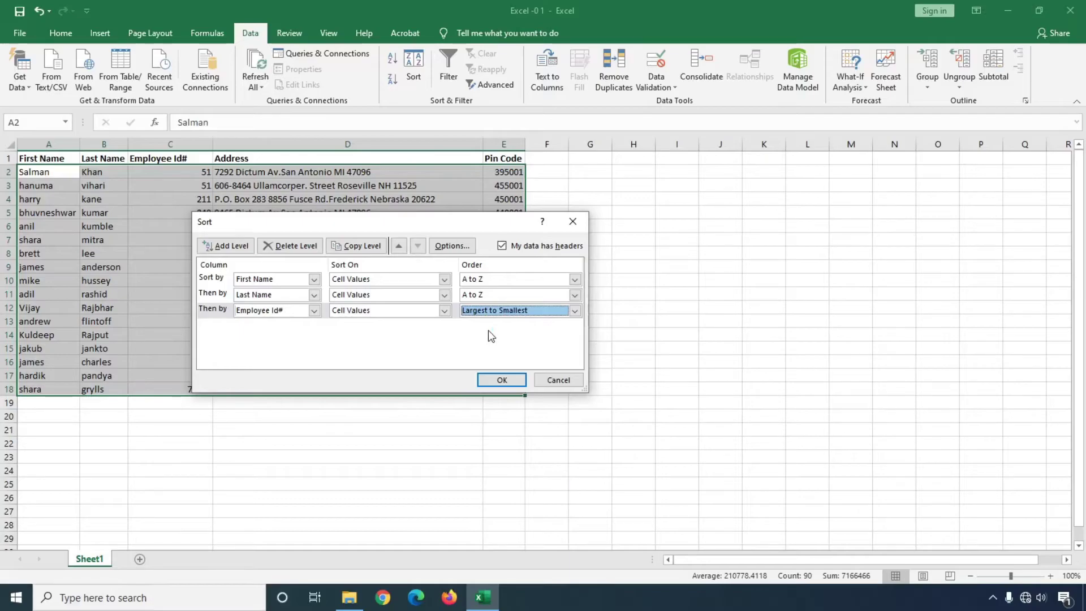
pyautogui.click(498, 380)
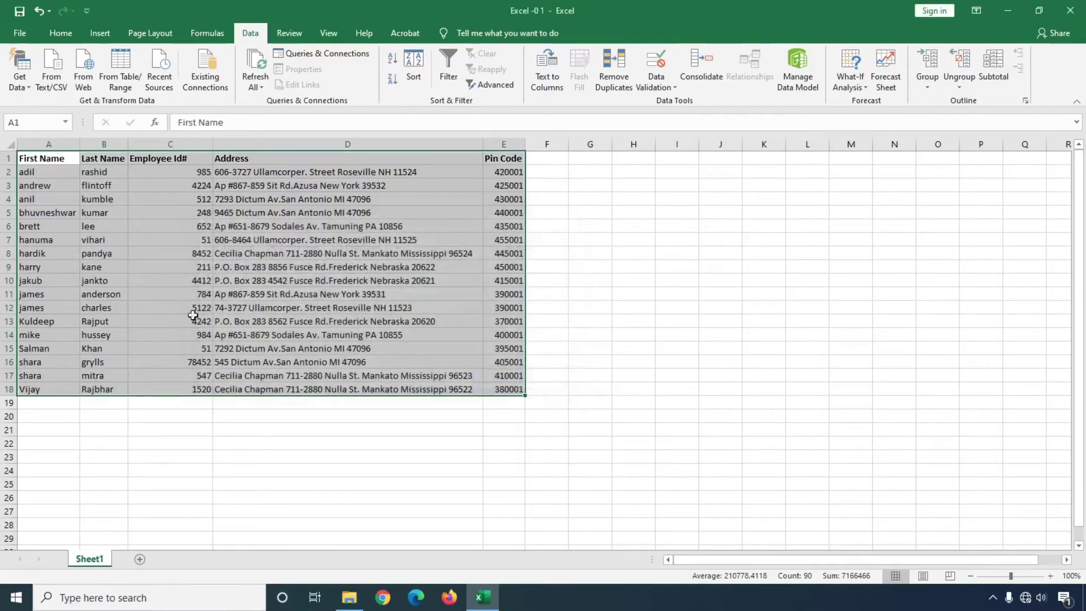
# Step: Review the sorted rows across the First Name, Last Name and Employee Id# columns
pyautogui.click(52, 230)
pyautogui.click(33, 172)
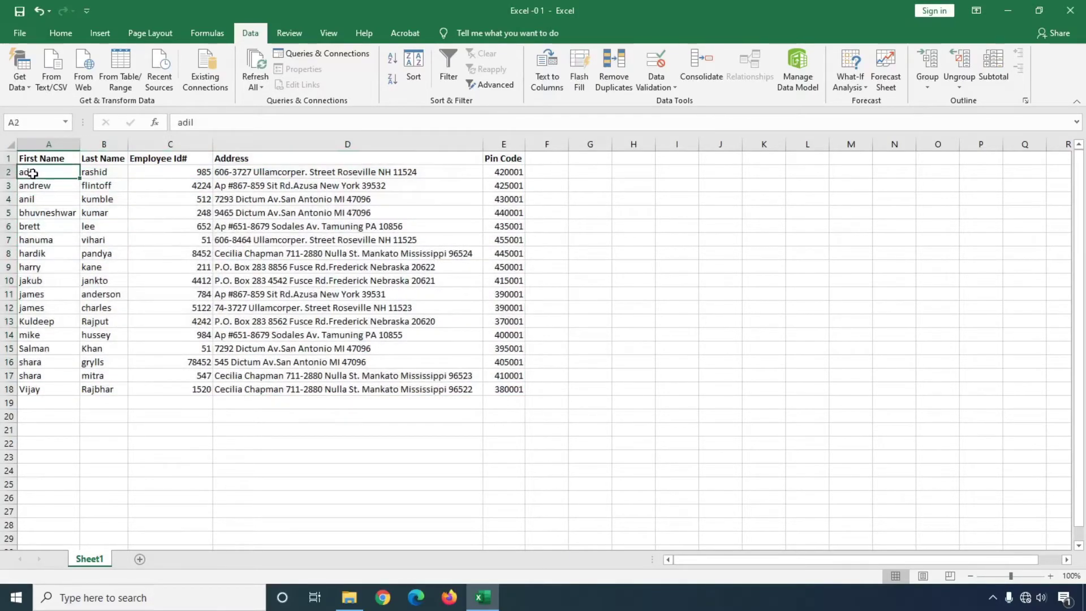
pyautogui.click(103, 172)
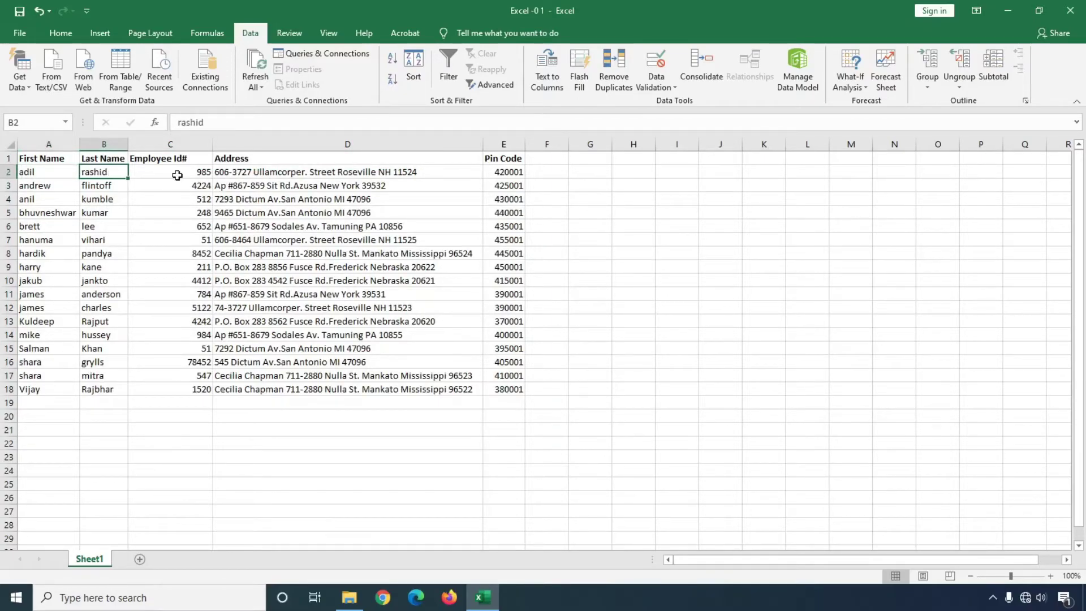
pyautogui.click(194, 172)
pyautogui.moveTo(194, 172); pyautogui.dragTo(194, 386)
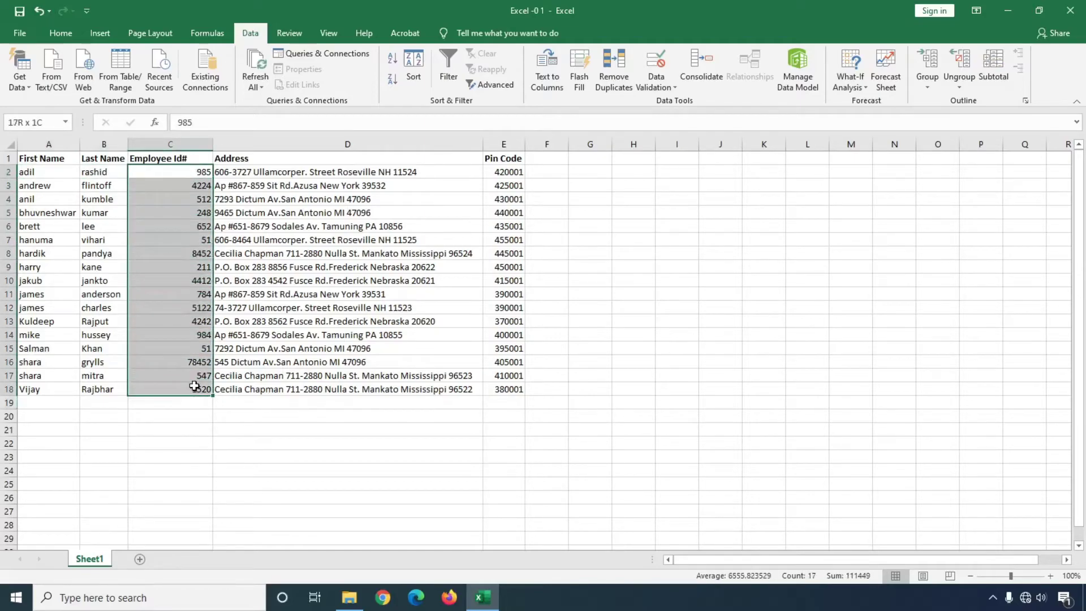
pyautogui.click(577, 361)
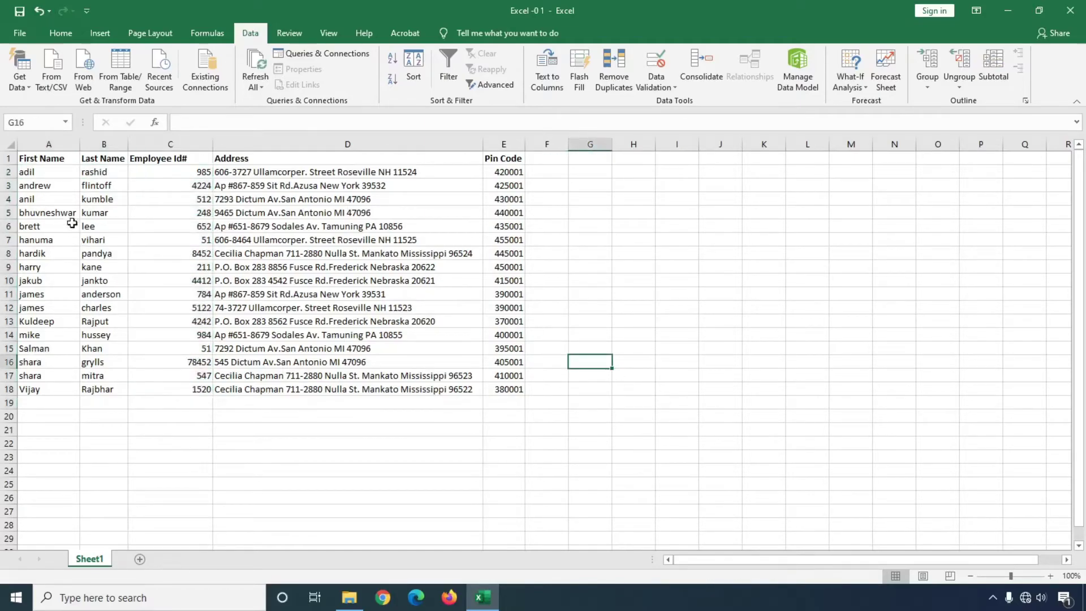
# Step: Reopen the custom sort for the whole table and delete the First Name and Last Name levels
pyautogui.moveTo(26, 162); pyautogui.dragTo(502, 395)
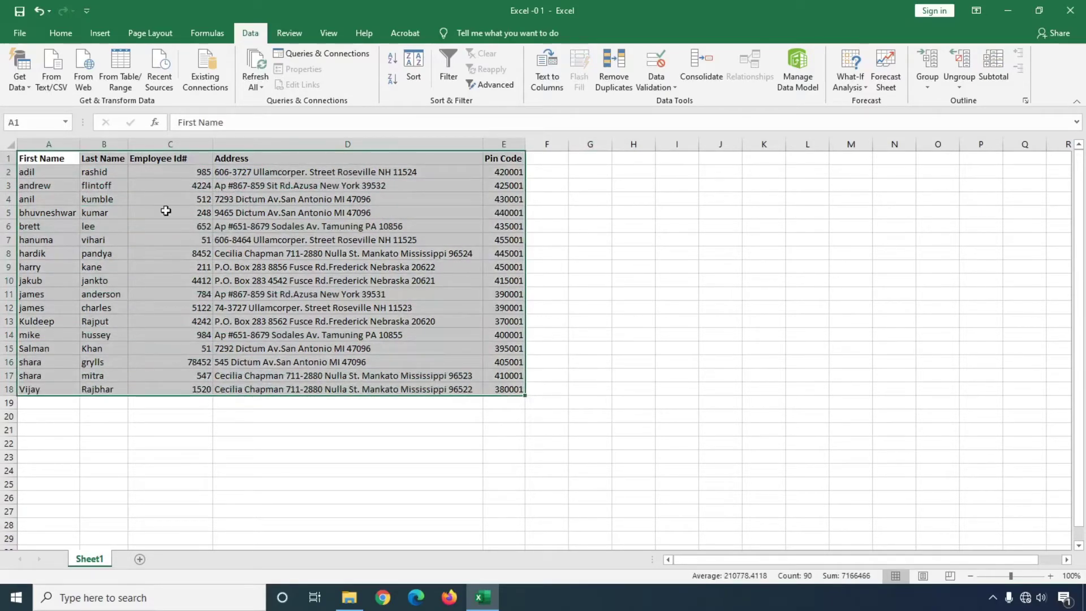
pyautogui.click(413, 60)
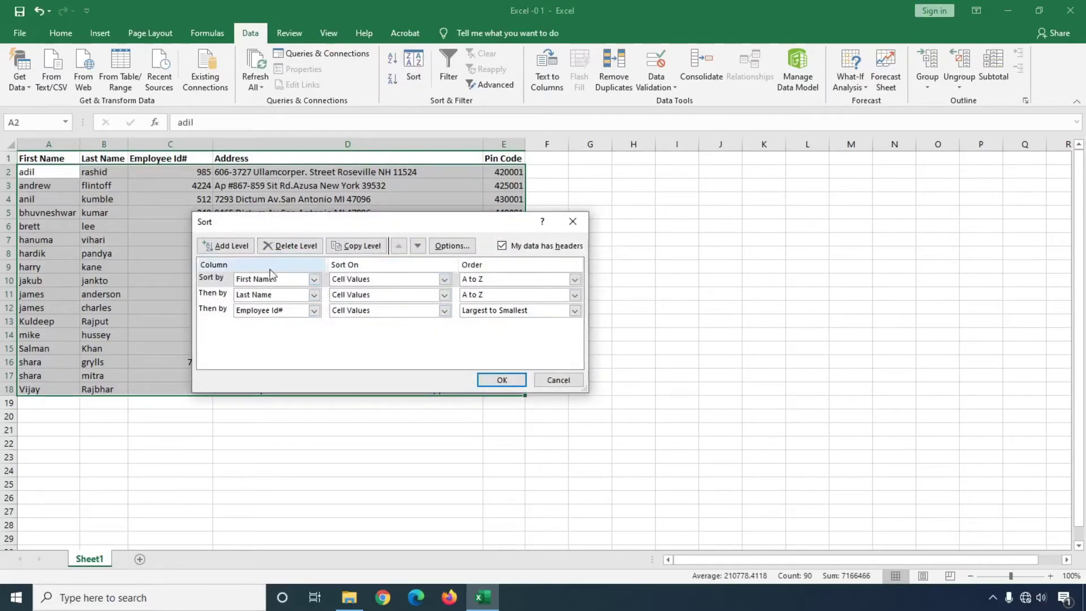
pyautogui.click(281, 246)
pyautogui.click(281, 245)
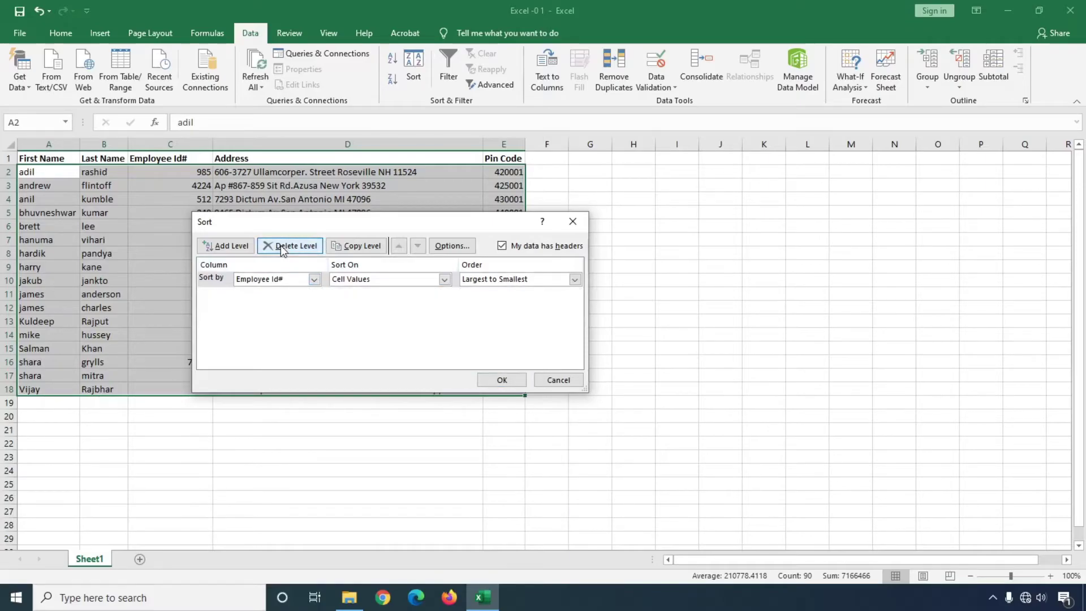
# Step: Change the remaining sort level to First Name in A to Z order and apply the sort to the table
pyautogui.click(314, 279)
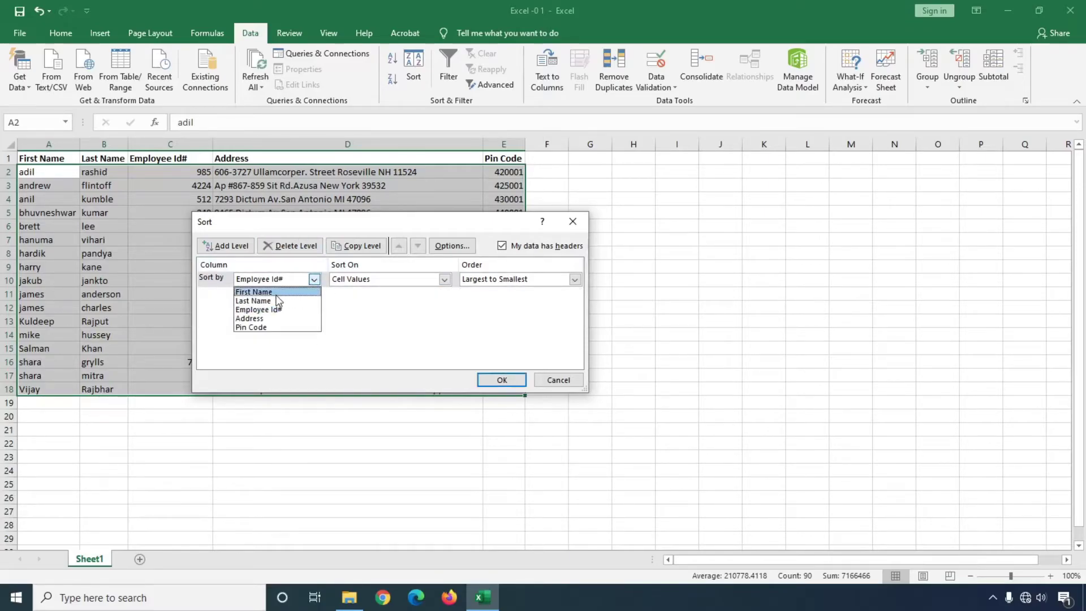
pyautogui.click(255, 292)
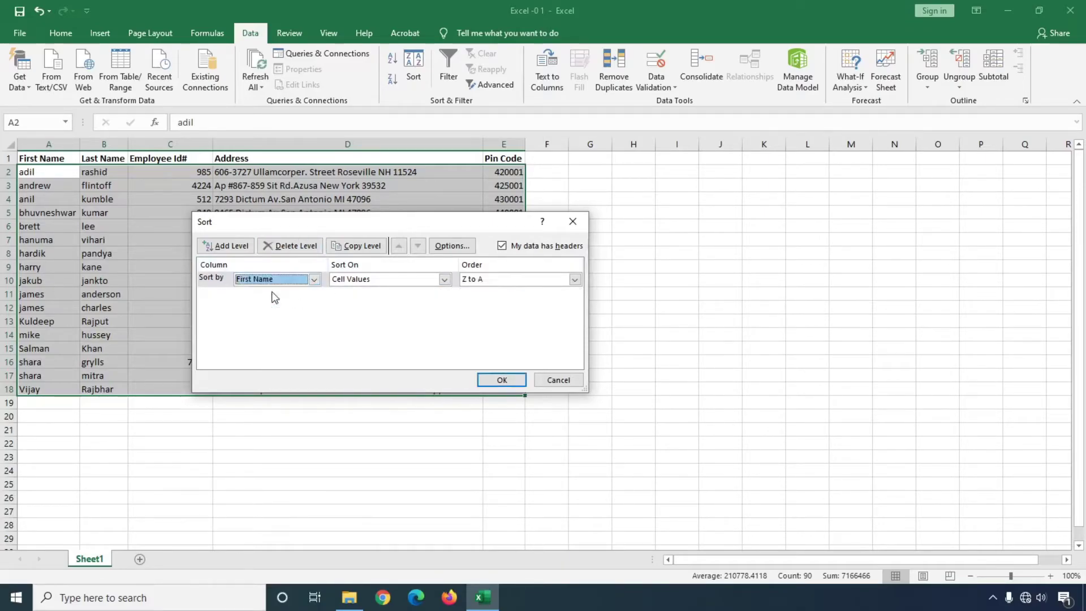
pyautogui.click(498, 280)
pyautogui.click(477, 293)
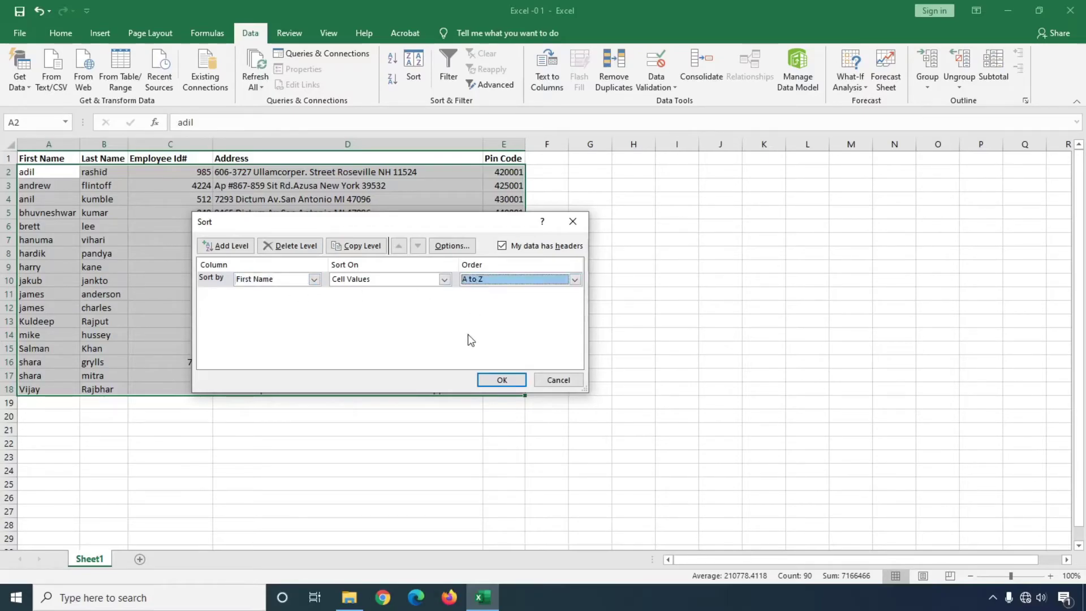
pyautogui.click(501, 384)
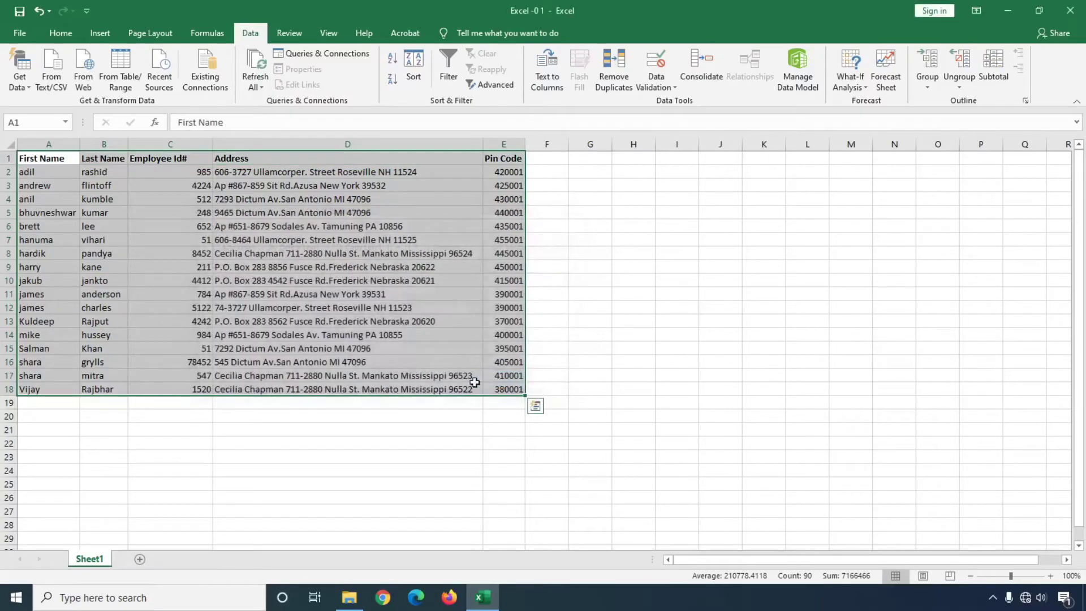
pyautogui.click(170, 430)
pyautogui.moveTo(30, 172); pyautogui.dragTo(512, 390)
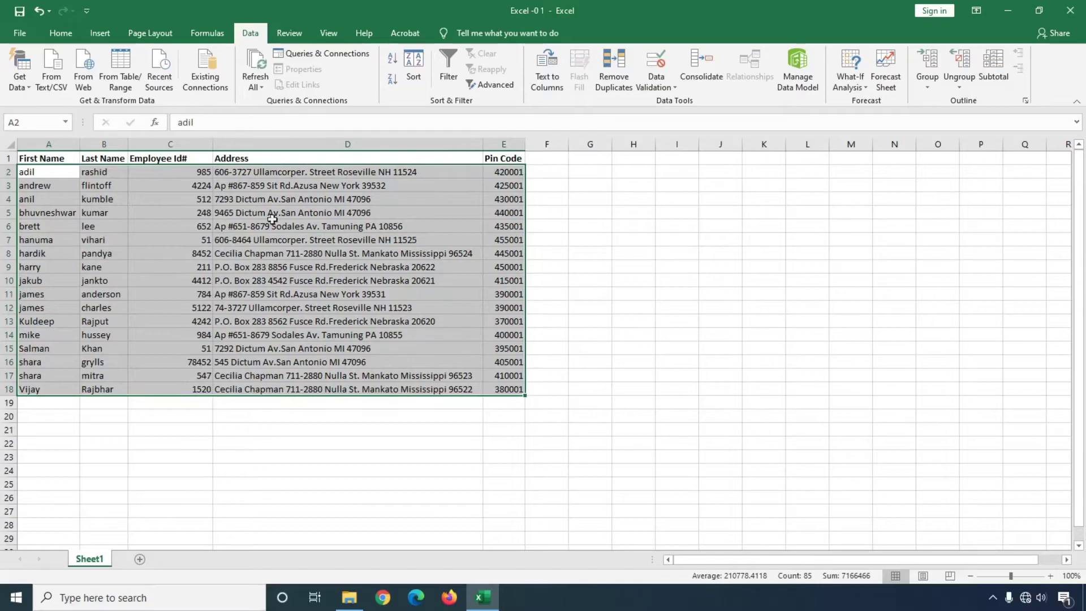
# Step: Start a custom sort from the Pin Code column with the selection expanded, and choose Pin Code as the sort-by column
pyautogui.click(516, 171)
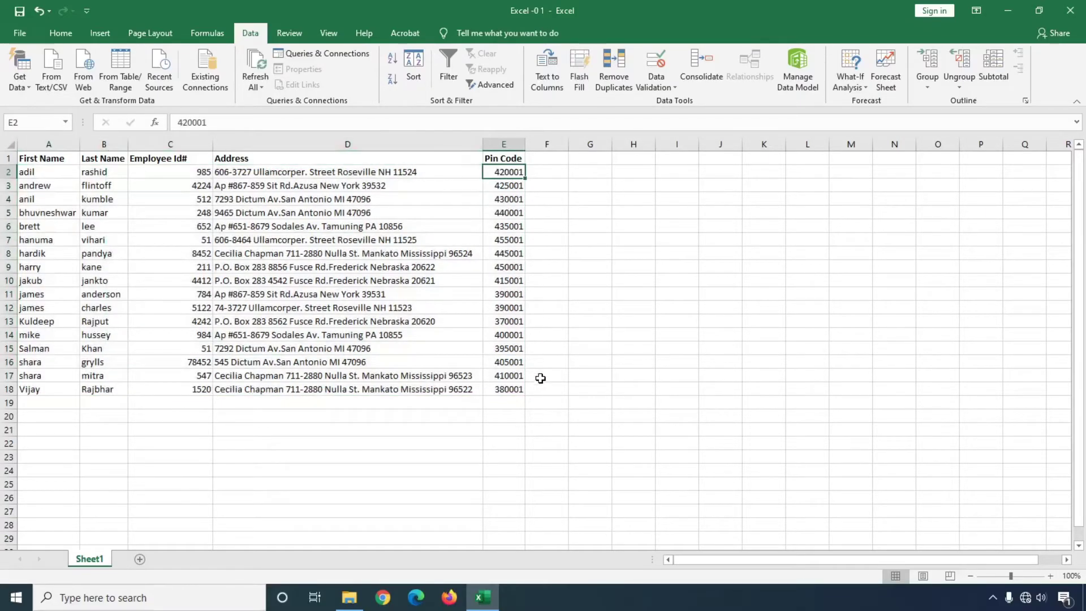
pyautogui.click(507, 142)
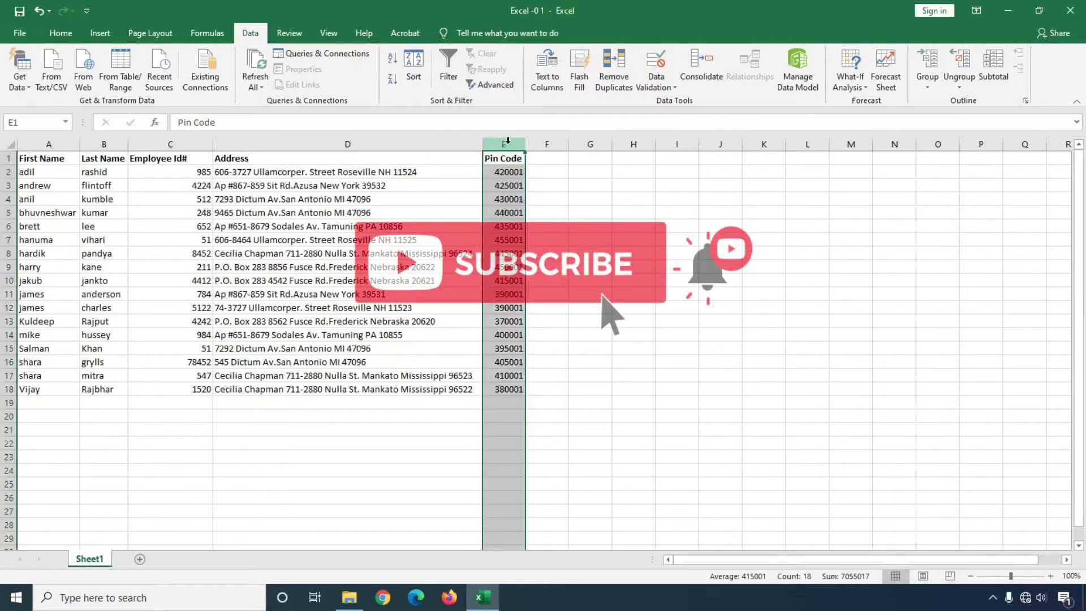
pyautogui.click(419, 66)
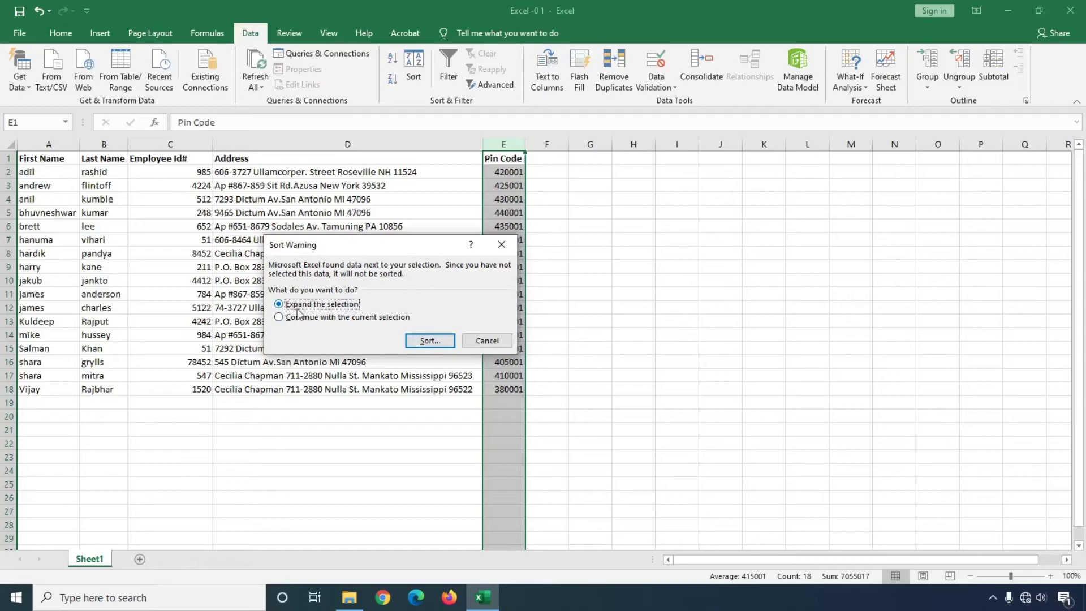
pyautogui.click(426, 341)
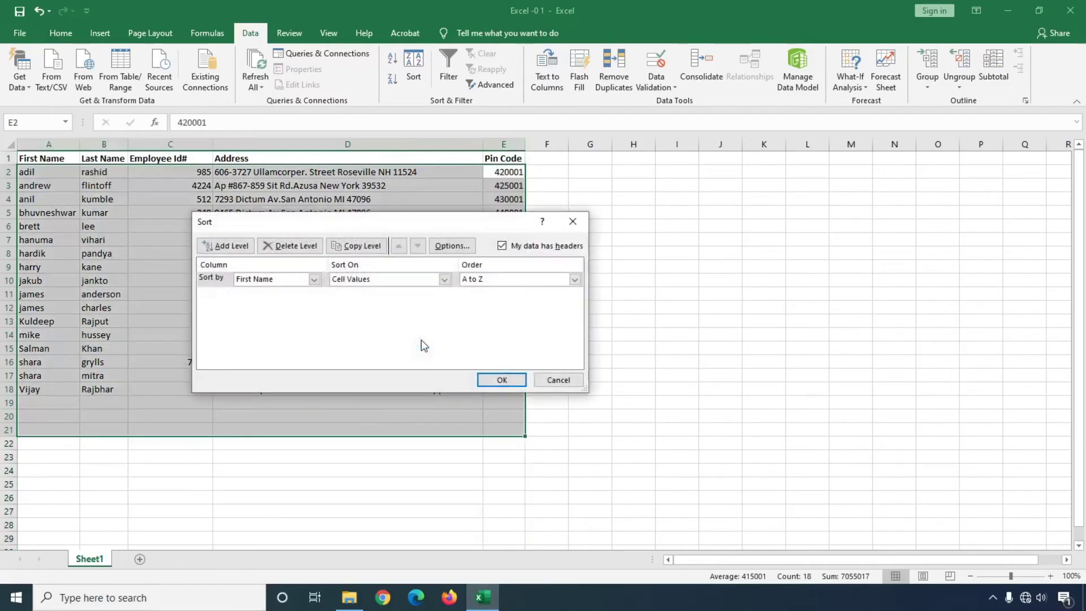
pyautogui.click(314, 280)
pyautogui.click(267, 327)
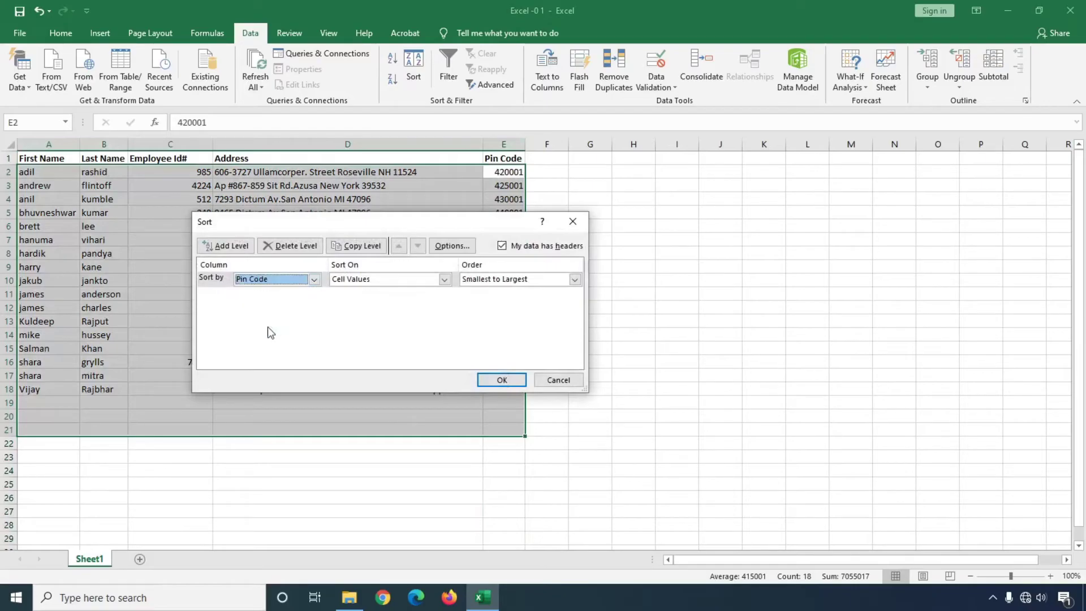
# Step: Set the Pin Code order to Largest to Smallest, apply the sort, and select the whole sorted table
pyautogui.click(507, 280)
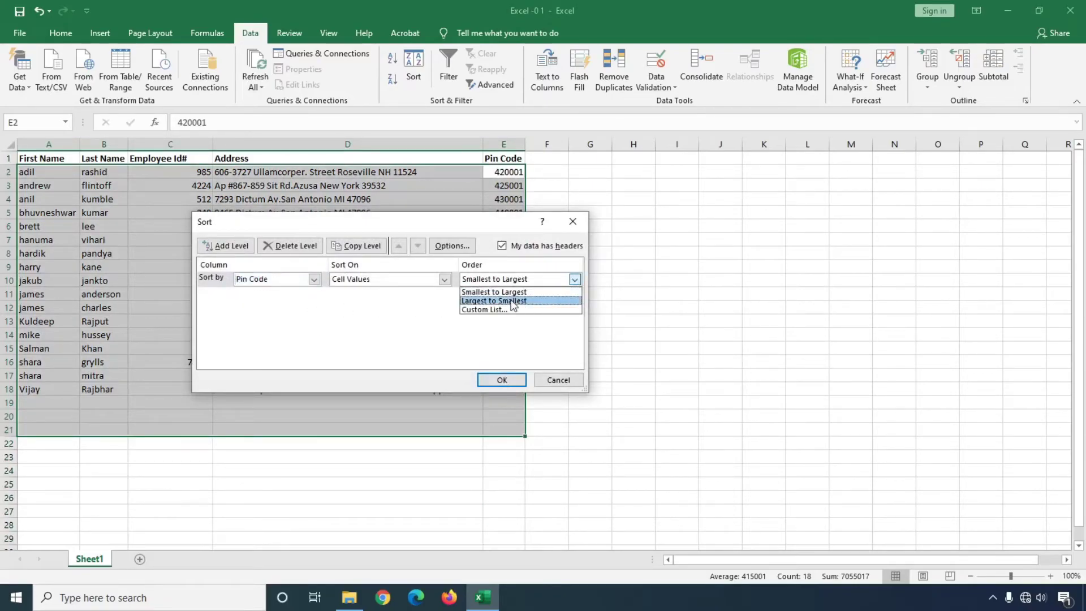
pyautogui.click(513, 301)
pyautogui.click(501, 381)
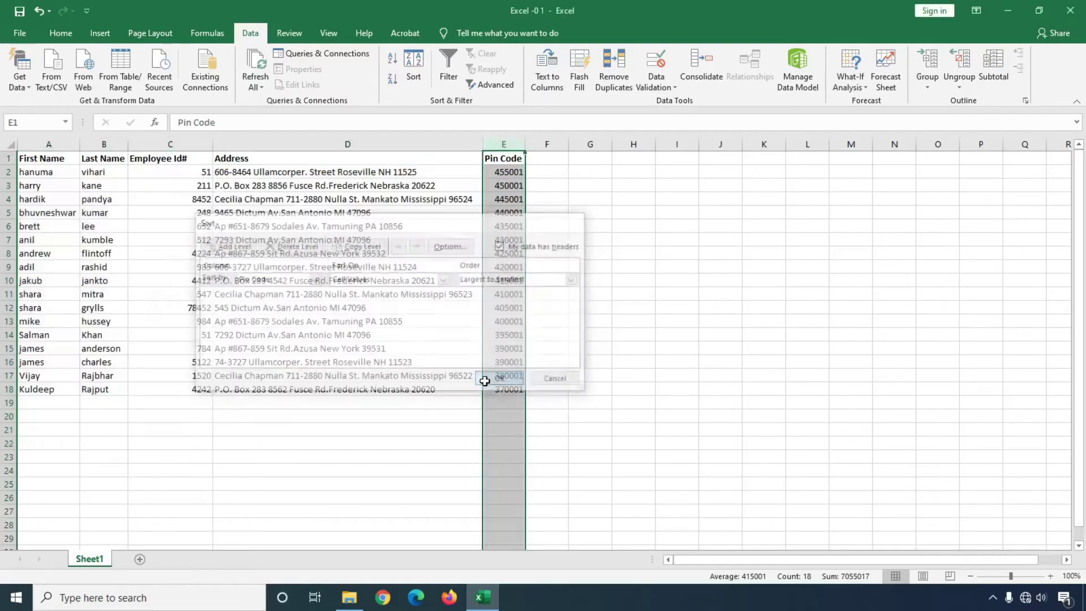
pyautogui.moveTo(25, 158); pyautogui.dragTo(505, 391)
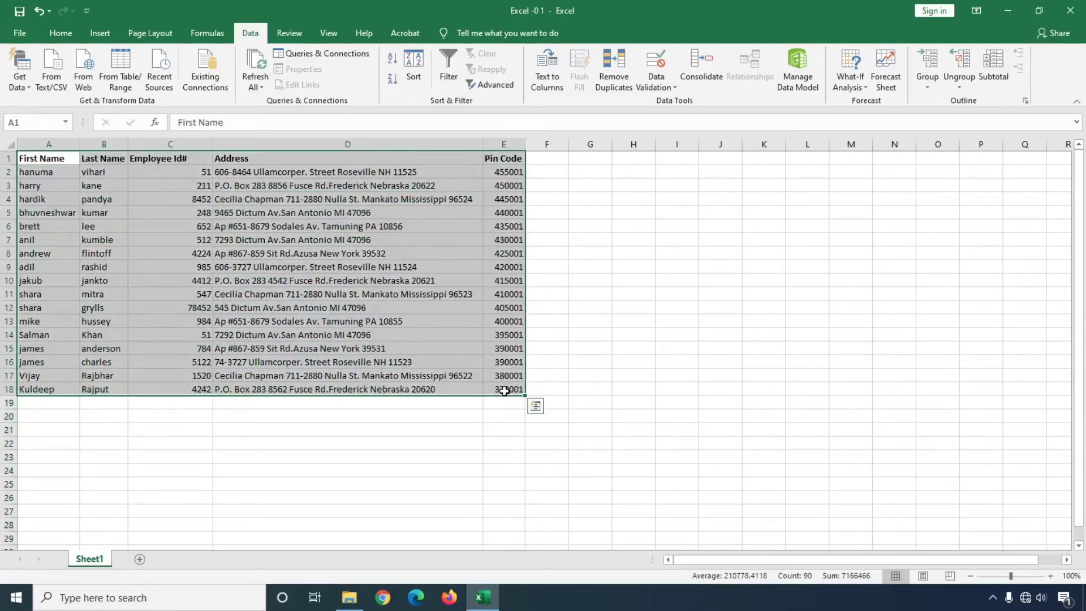